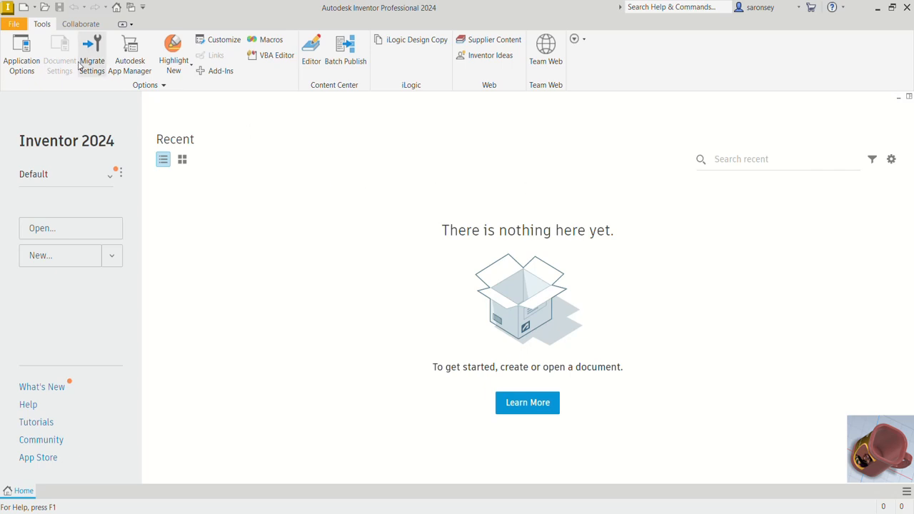
- Create a new metric part from the Standard (mm).ipt template
left_click(23, 8)
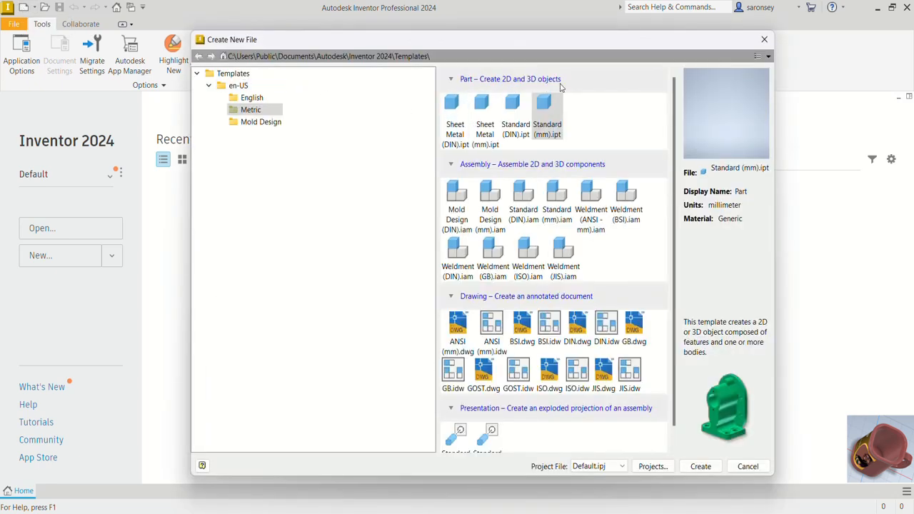
left_click(557, 109)
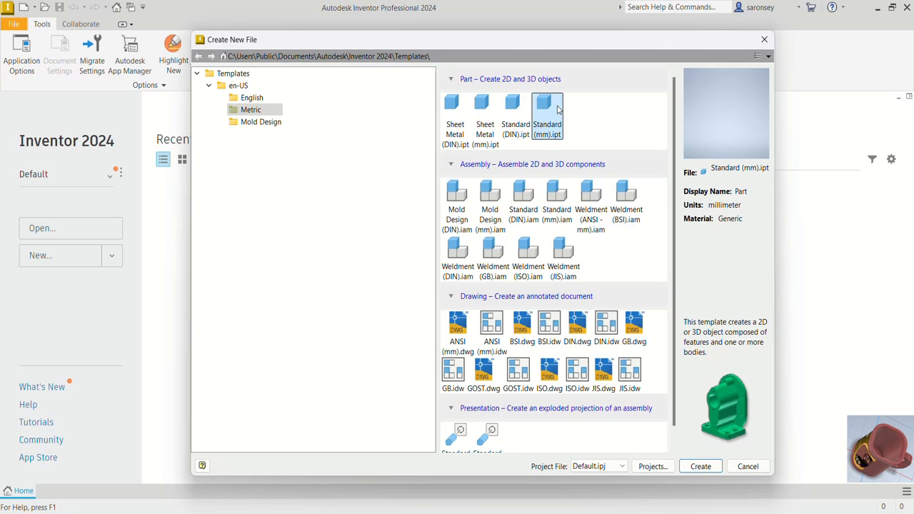
left_click(701, 468)
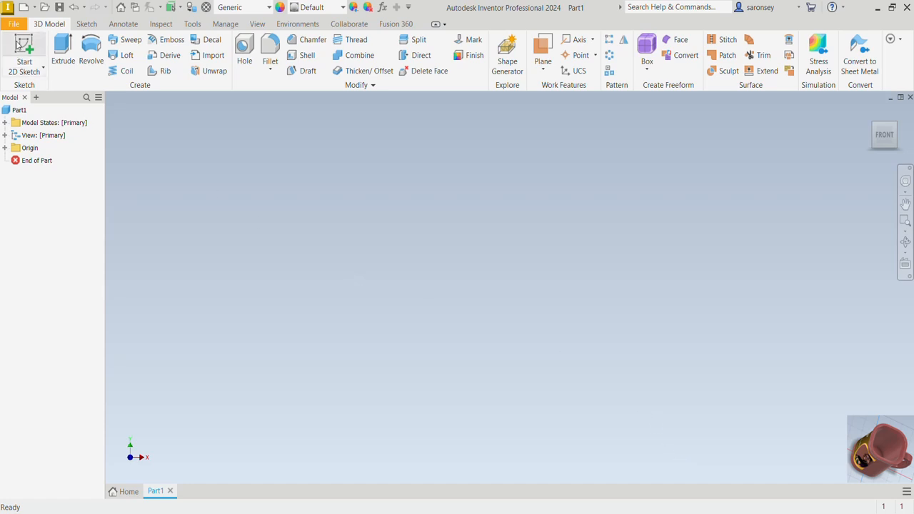
- Sketch a 55 × 55 mm two-point center rectangle centred on the origin on the horizontal XZ plane
left_click(15, 53)
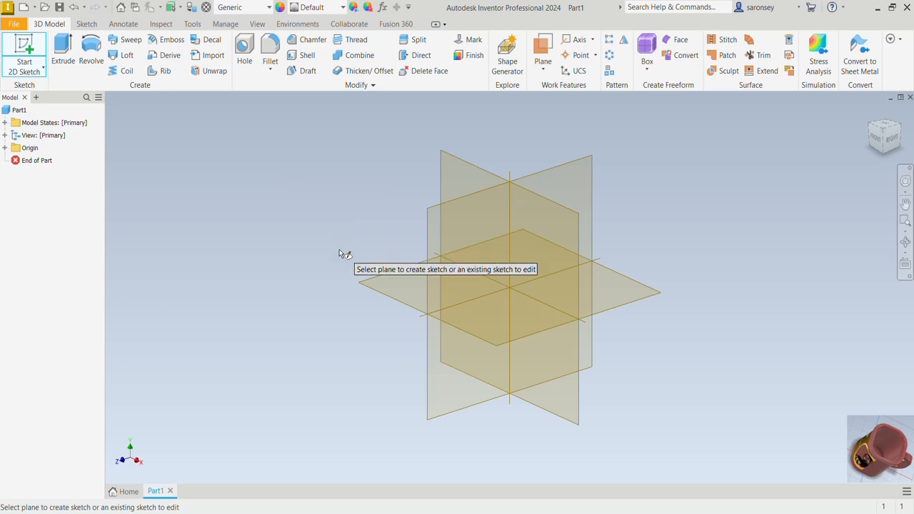
left_click(401, 283)
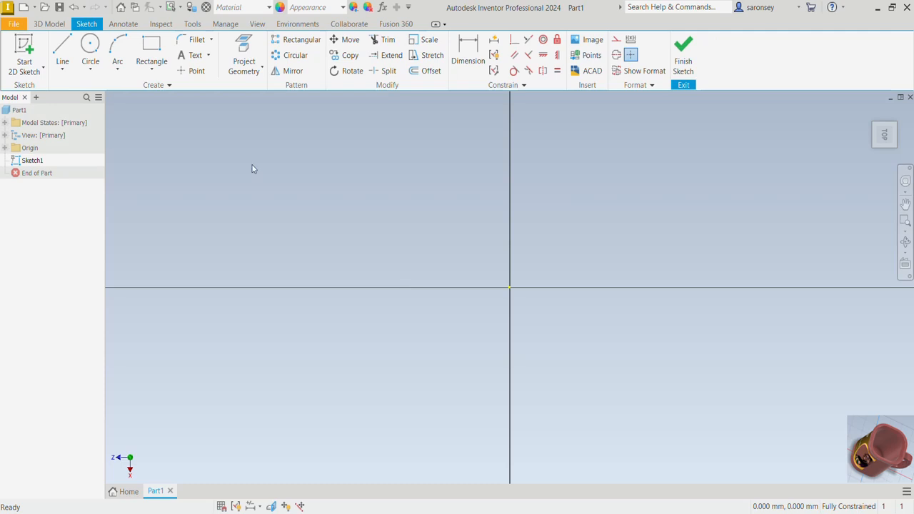
left_click(149, 69)
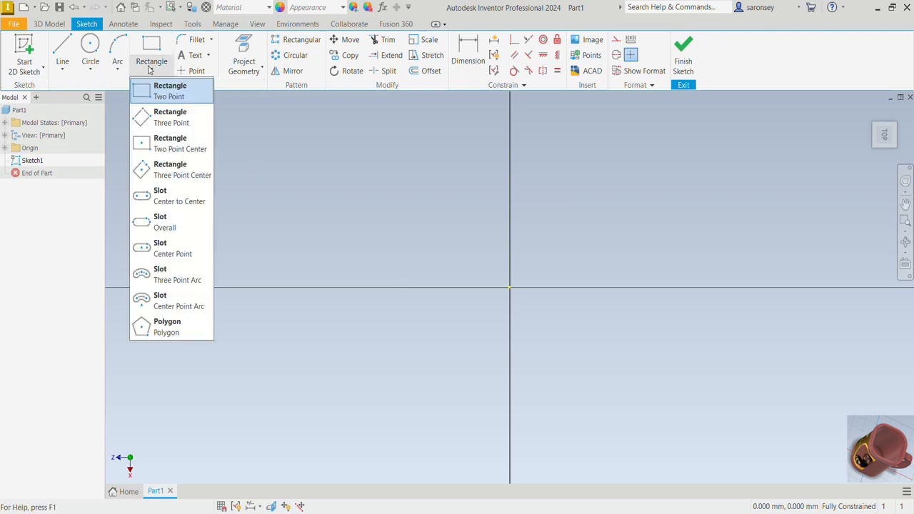
left_click(193, 155)
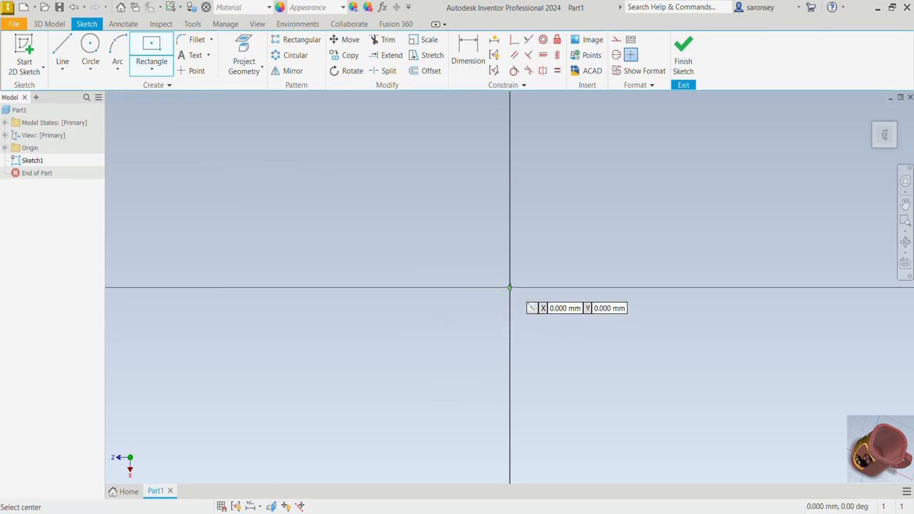
left_click(509, 287)
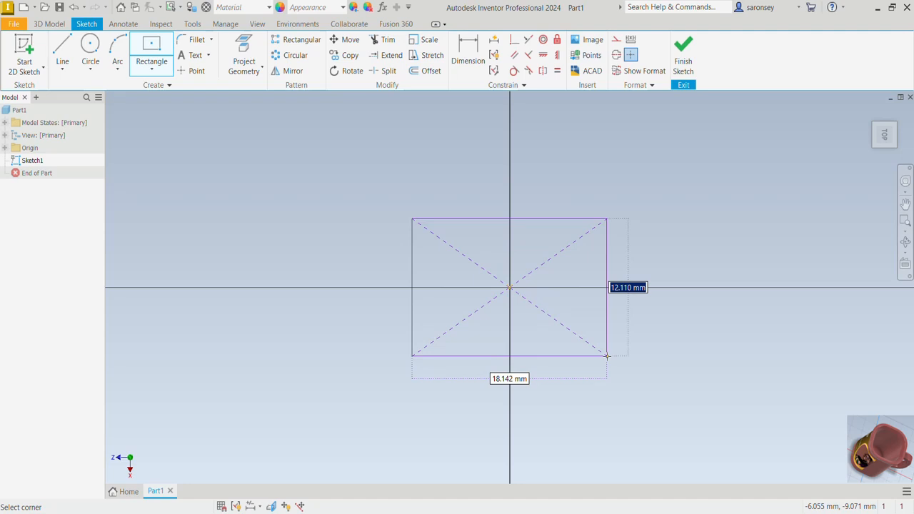
type("5")
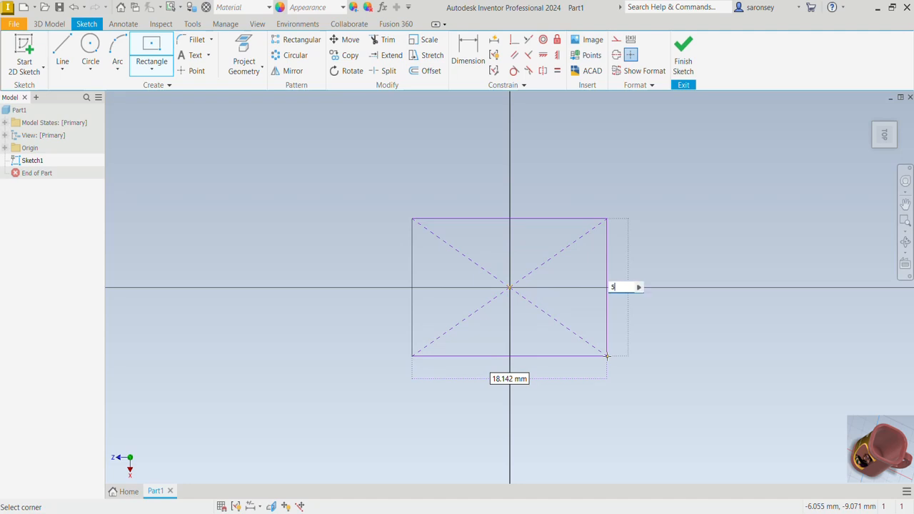
type("5")
key("Tab")
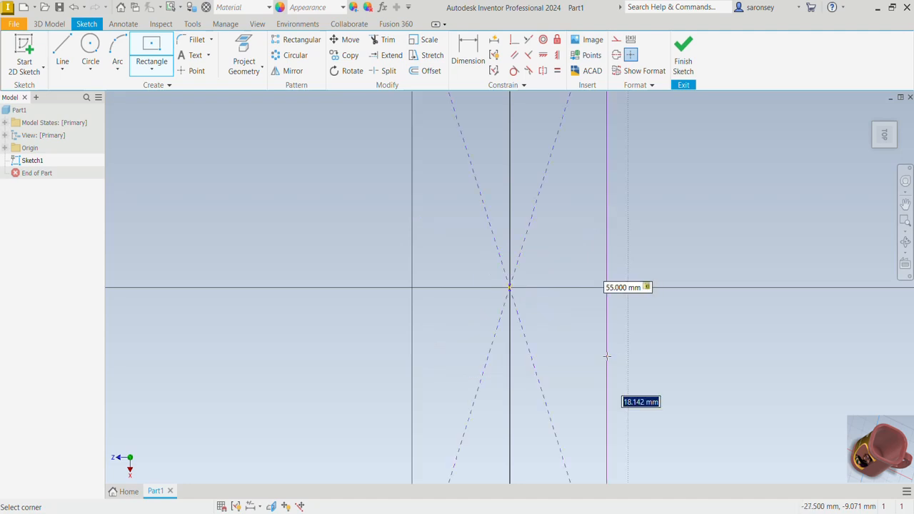
type("55")
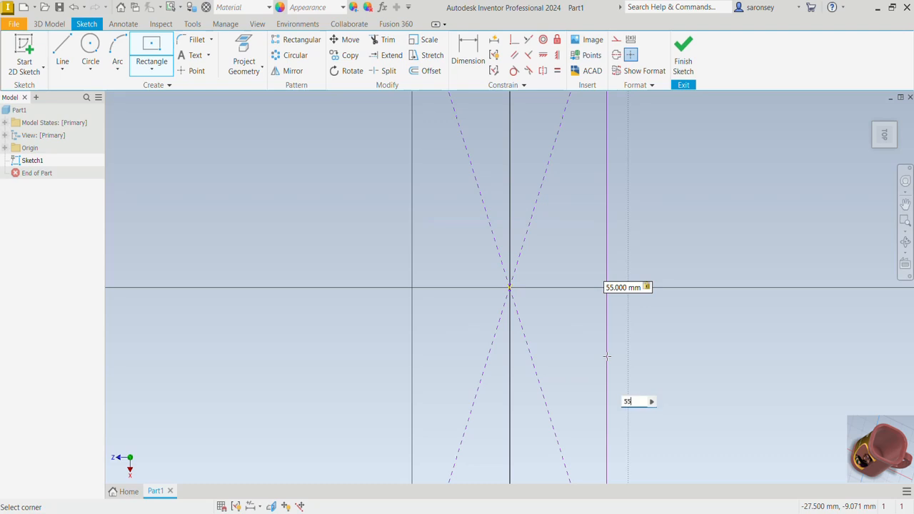
key("Return")
scroll(607, 356, "down", 5)
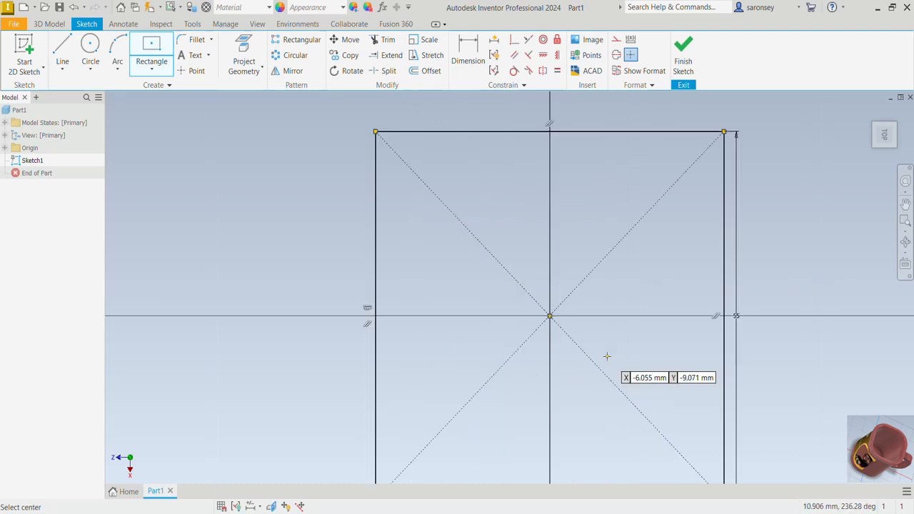
middle_click_drag(607, 355, 559, 343)
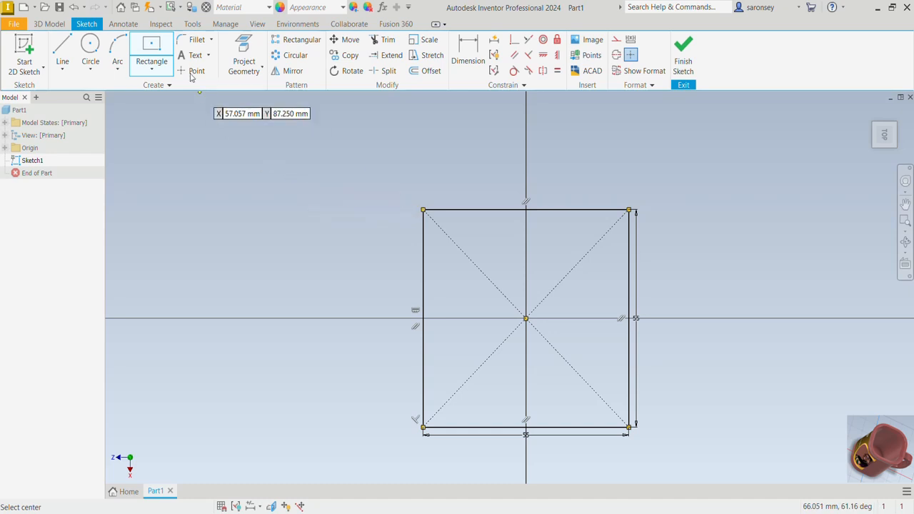
- Fillet all four corners of the square with a 20 mm radius and finish the sketch
left_click(180, 41)
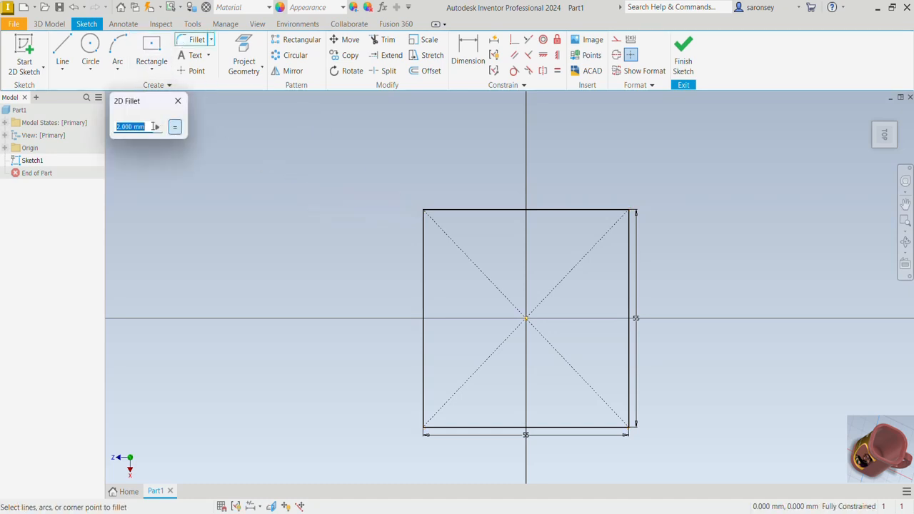
type("20")
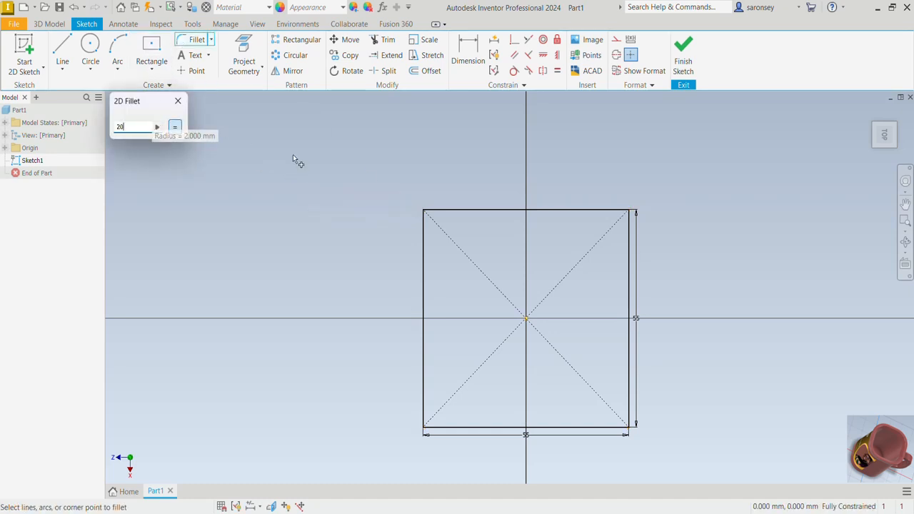
left_click(474, 210)
left_click(423, 243)
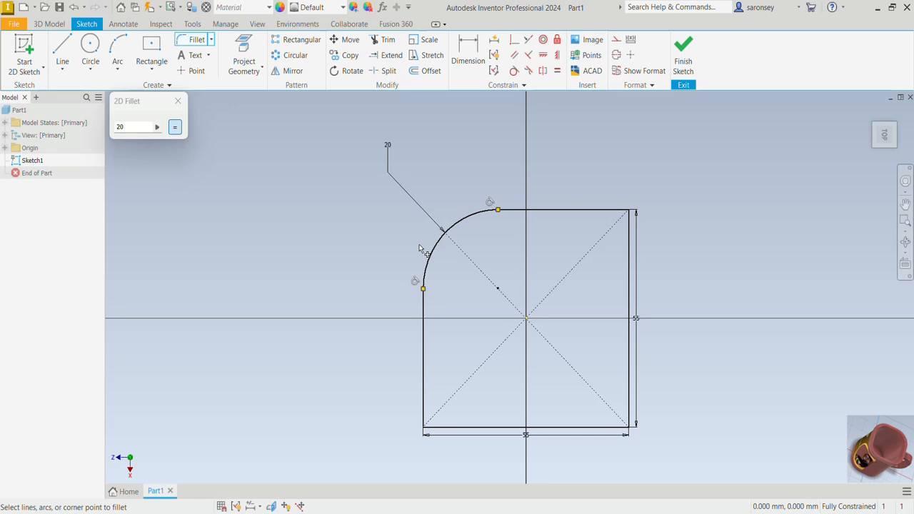
left_click(424, 375)
left_click(498, 429)
left_click(551, 428)
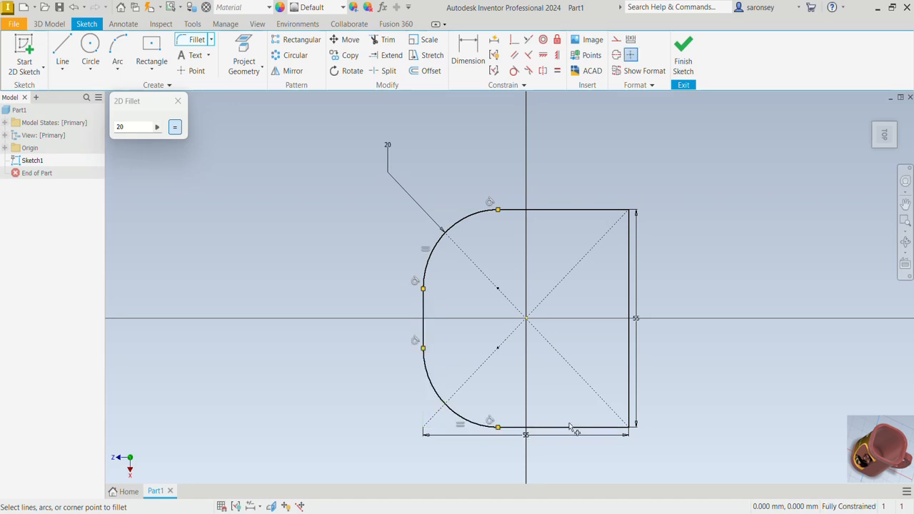
left_click(630, 385)
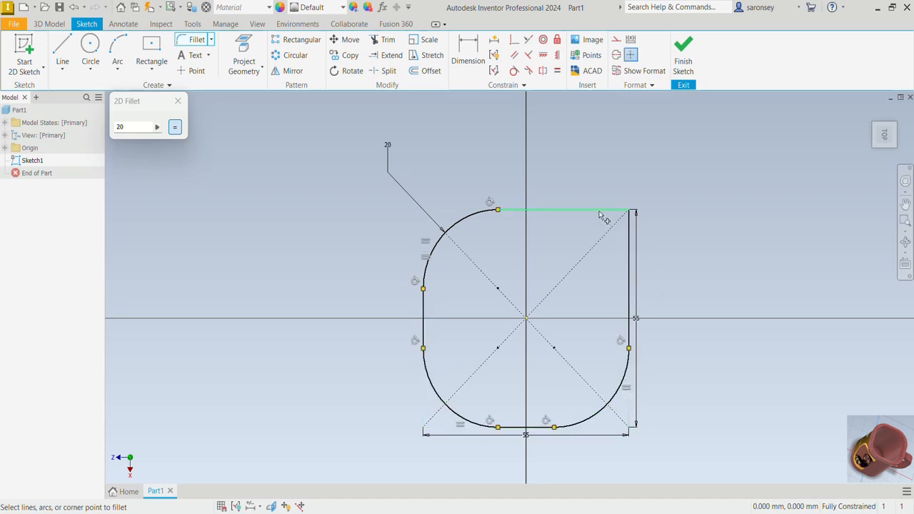
left_click(603, 210)
left_click(628, 253)
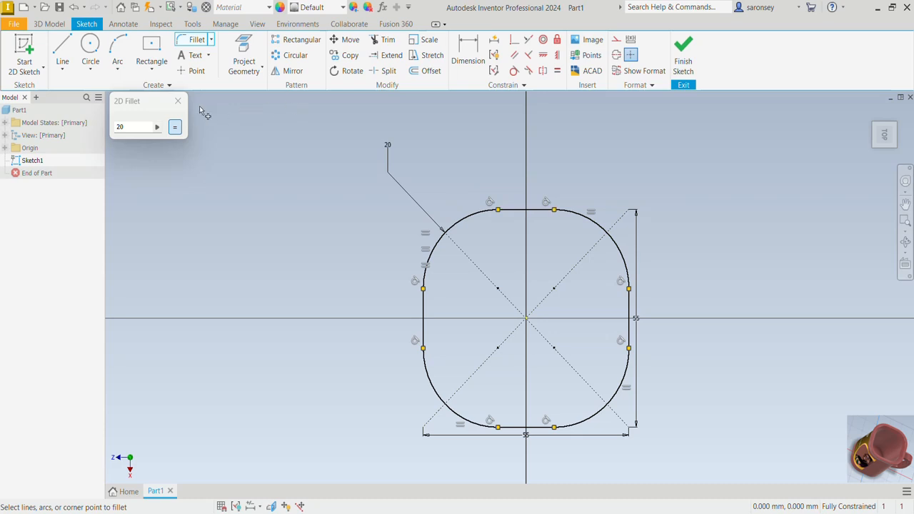
left_click(177, 100)
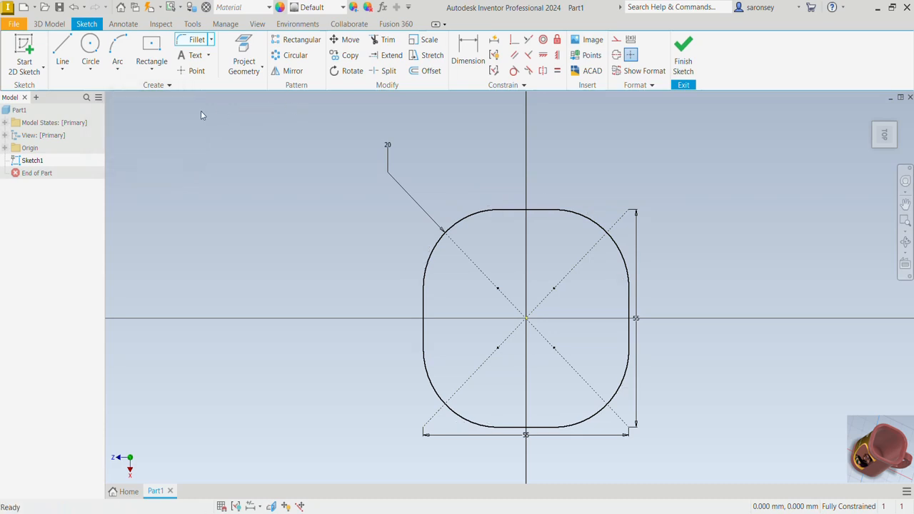
left_click(683, 51)
- Start a new 2D sketch on a plane offset 65 mm above the horizontal XZ plane
scroll(616, 229, "down", 5)
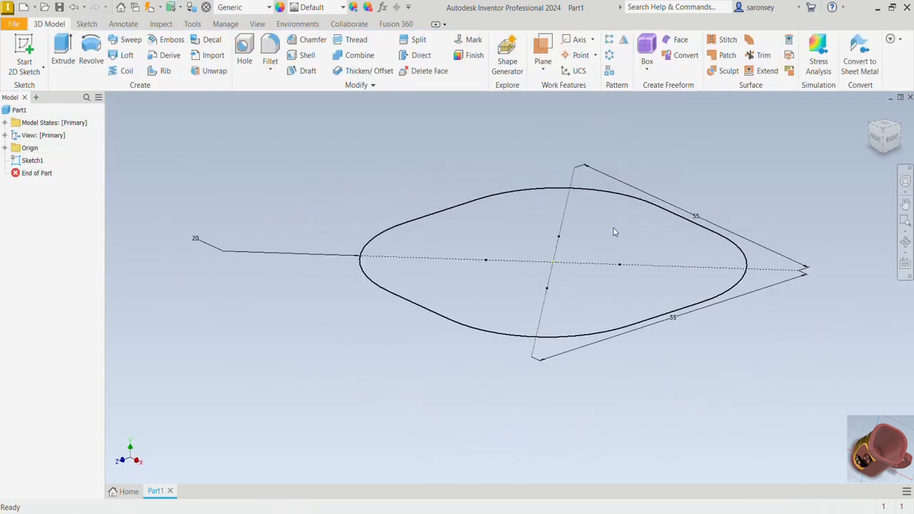
middle_click_drag(613, 228, 522, 363)
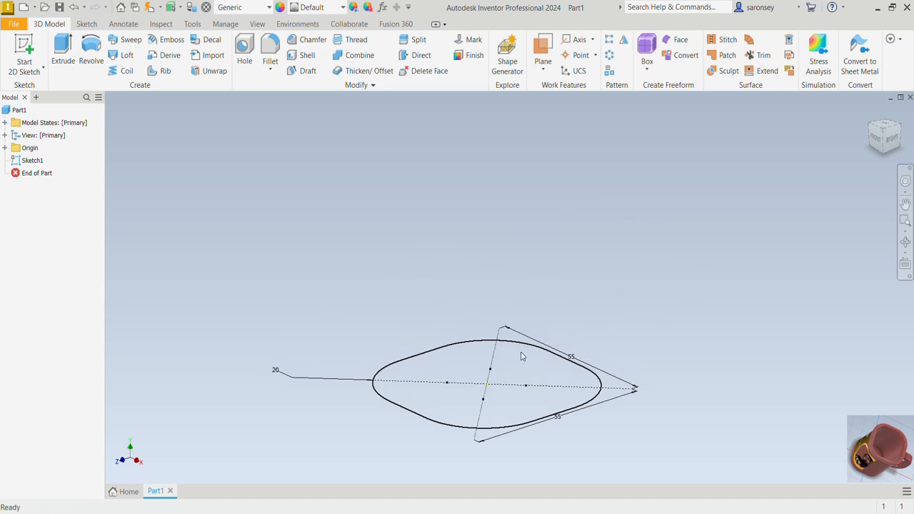
left_click(25, 44)
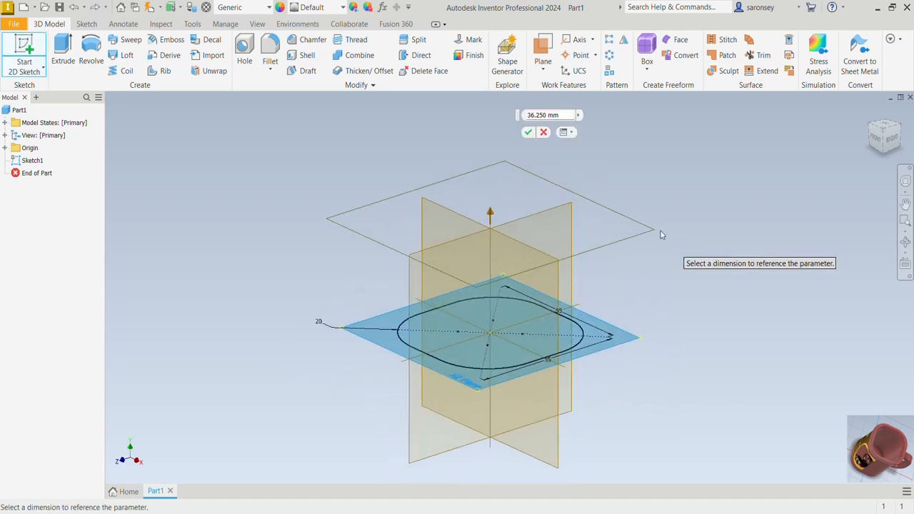
left_click_drag(559, 116, 523, 122)
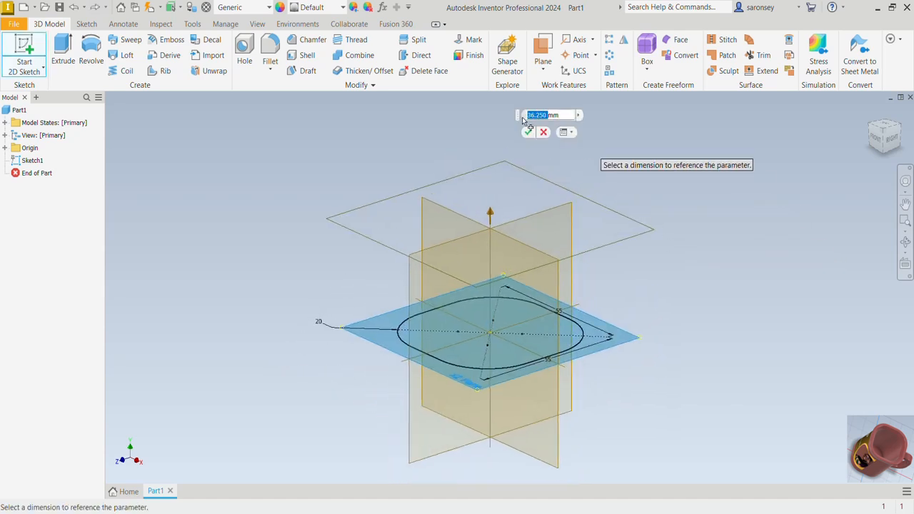
type("65")
key("Return")
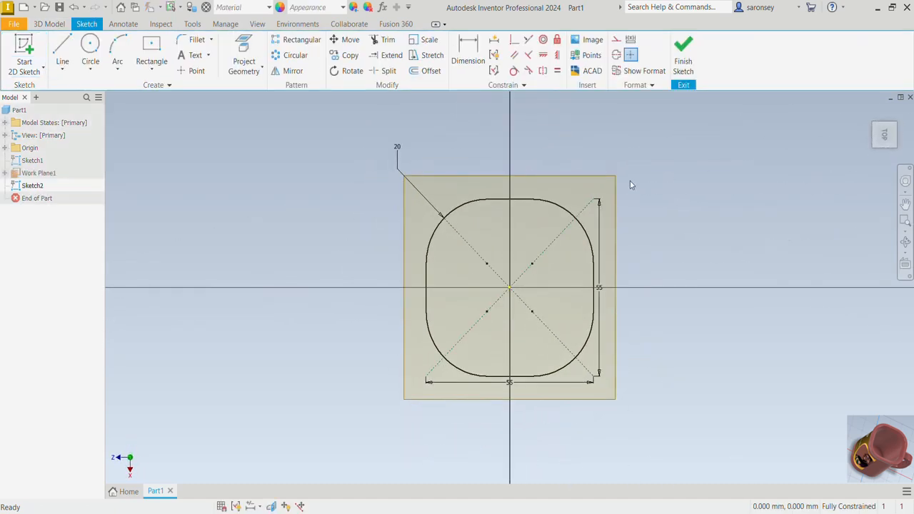
- Project the complete rounded-square profile from the base sketch into the offset-plane sketch and finish the sketch
key("p")
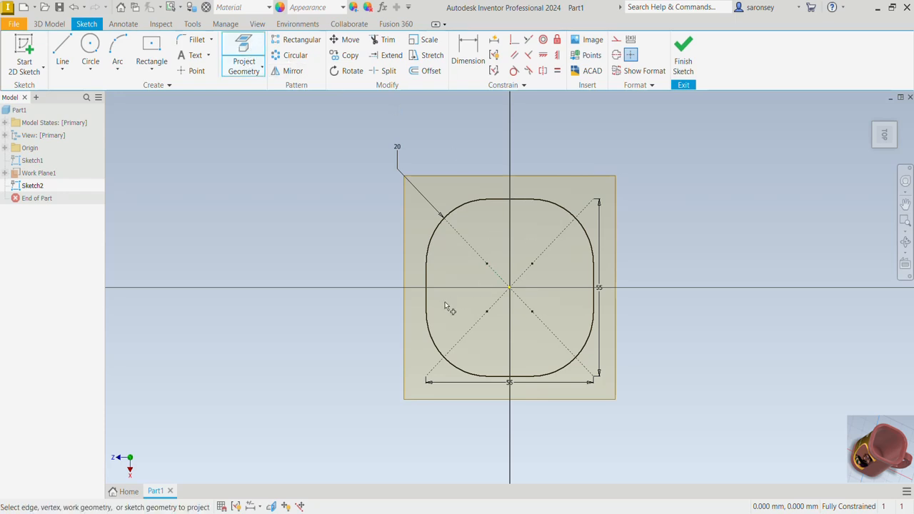
left_click_drag(384, 179, 662, 424)
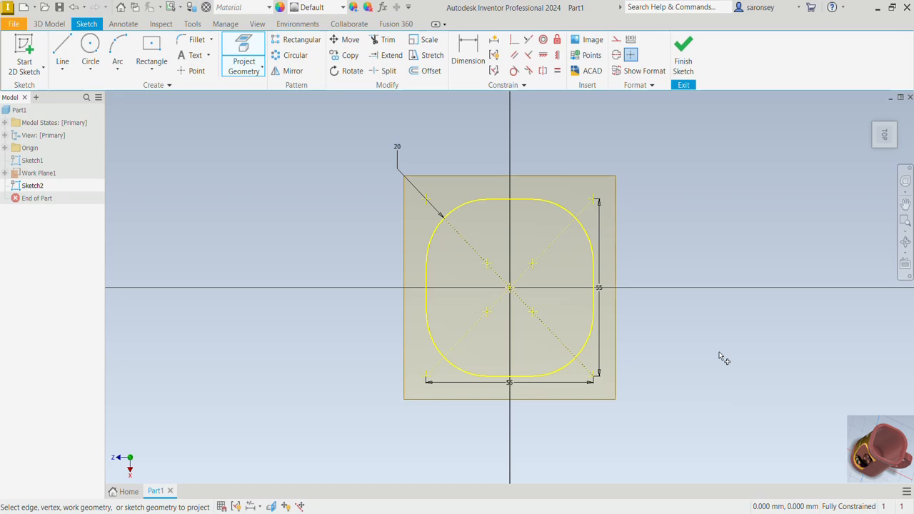
left_click(684, 54)
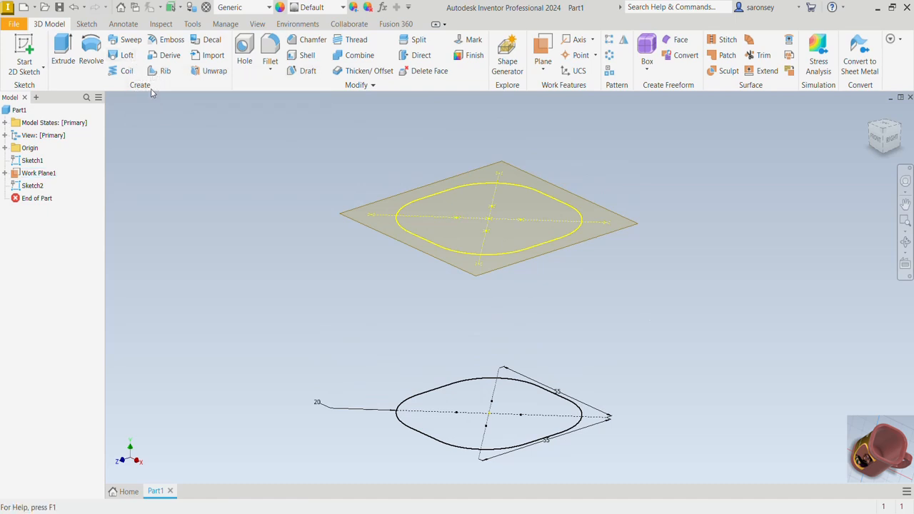
- Loft a solid between the rounded-square base profile and the projected profile on the offset plane
left_click(126, 56)
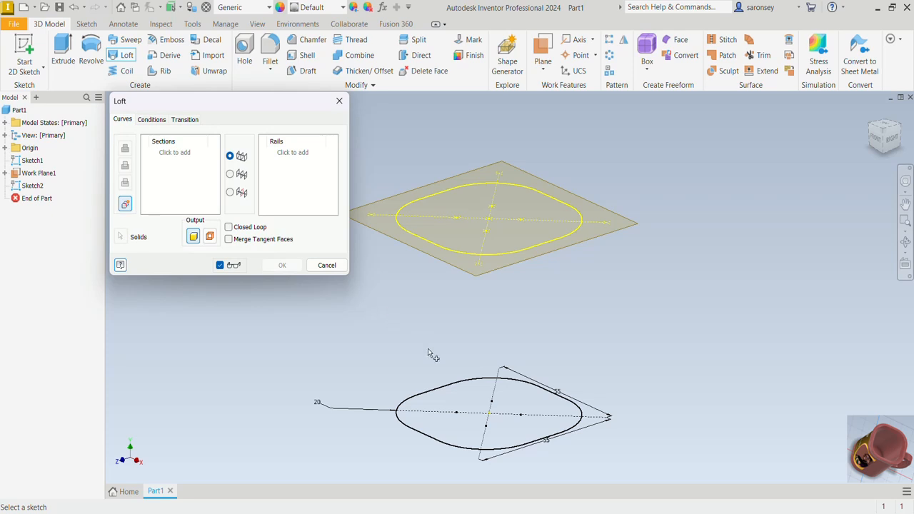
left_click(434, 392)
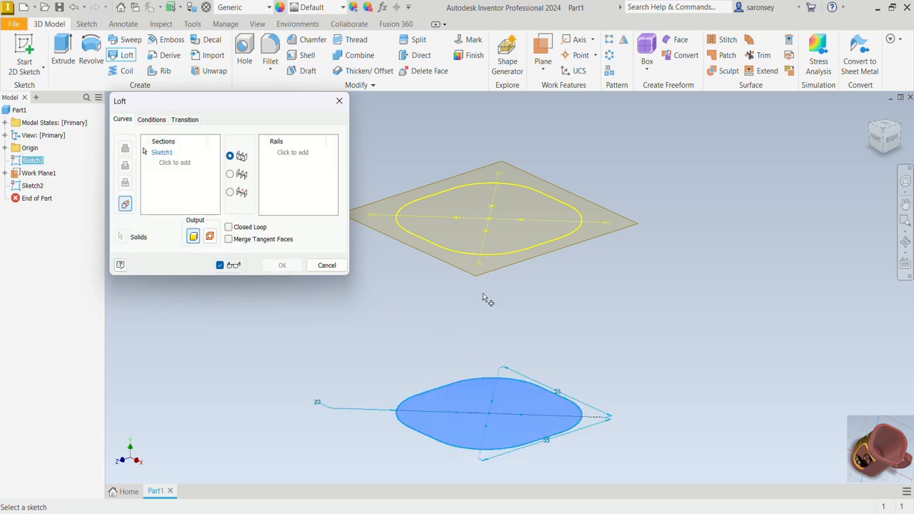
left_click(497, 258)
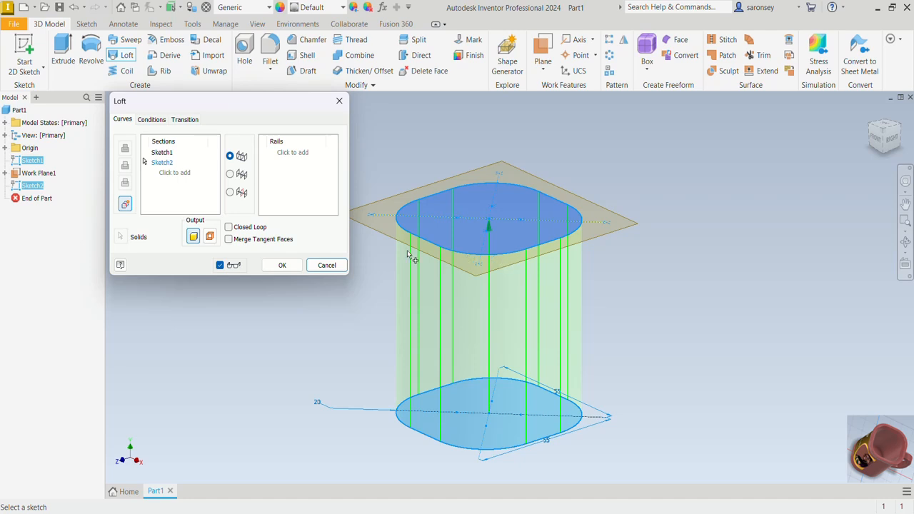
left_click(280, 265)
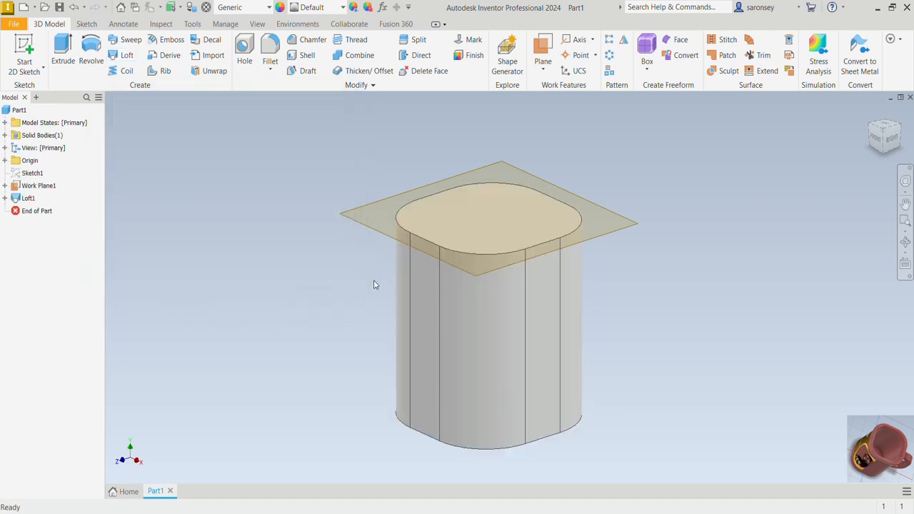
- Turn on the visibility of Sketch2, the upper profile used by the loft
left_click(5, 198)
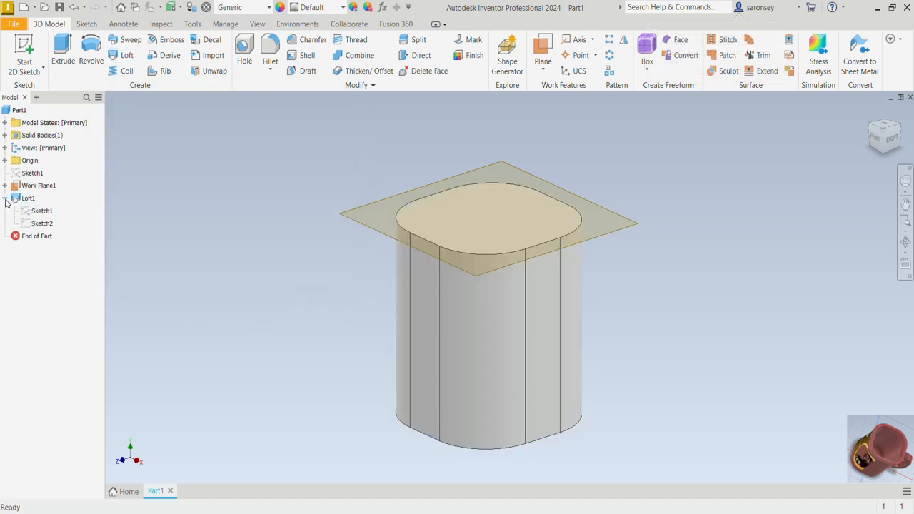
right_click(51, 224)
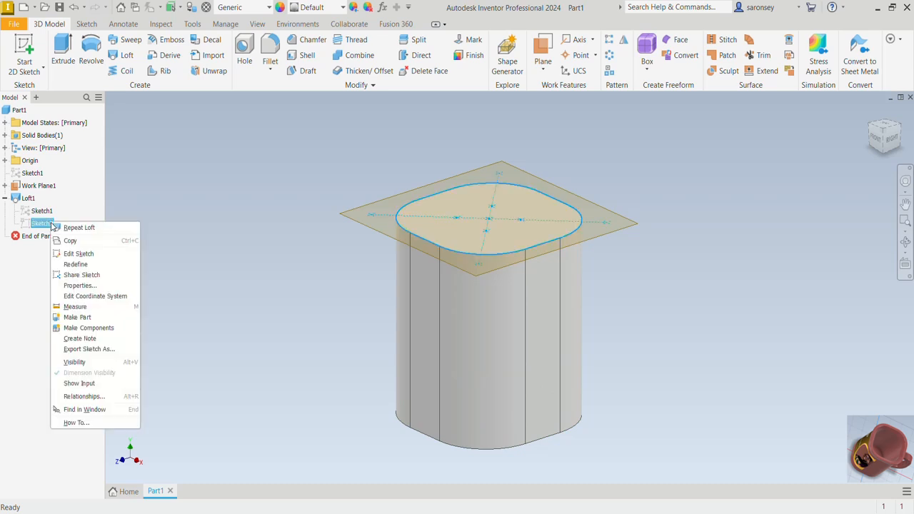
left_click(74, 361)
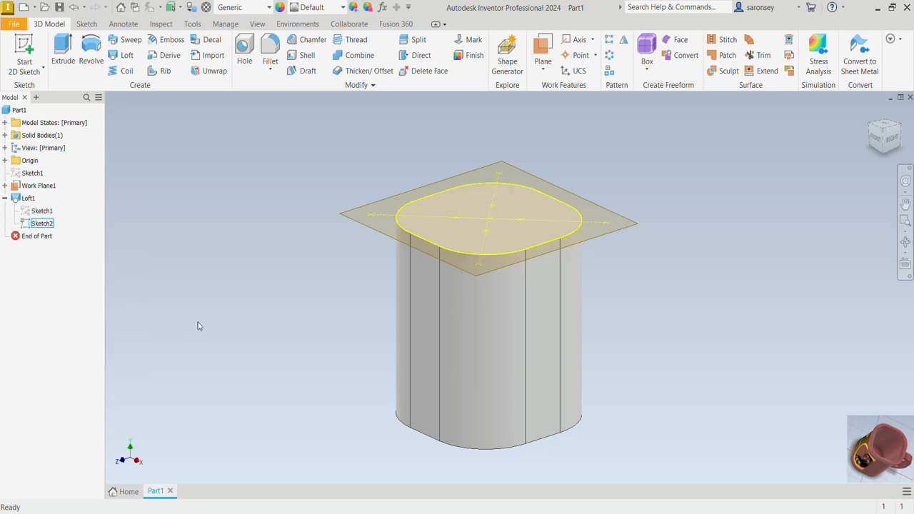
- Start a new 2D sketch on a plane offset 6 mm above the existing work plane at the body's upper end
left_click(28, 57)
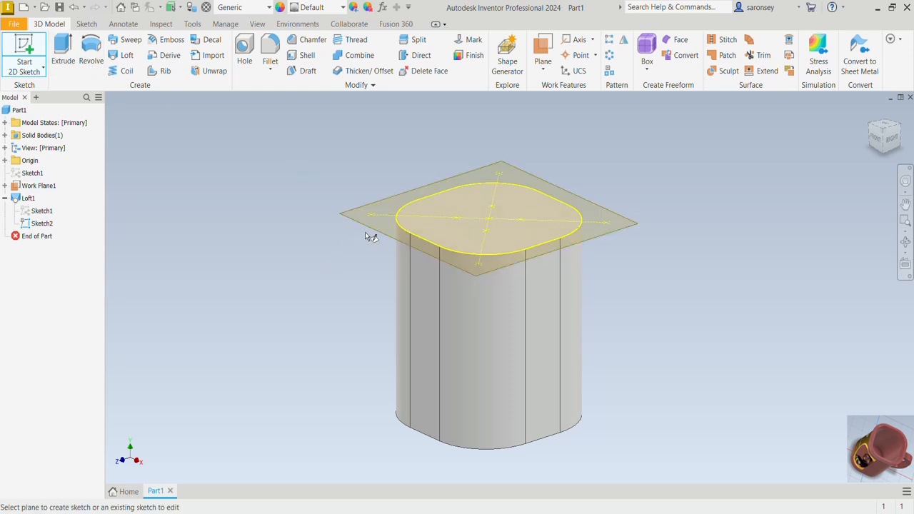
left_click_drag(370, 230, 383, 173)
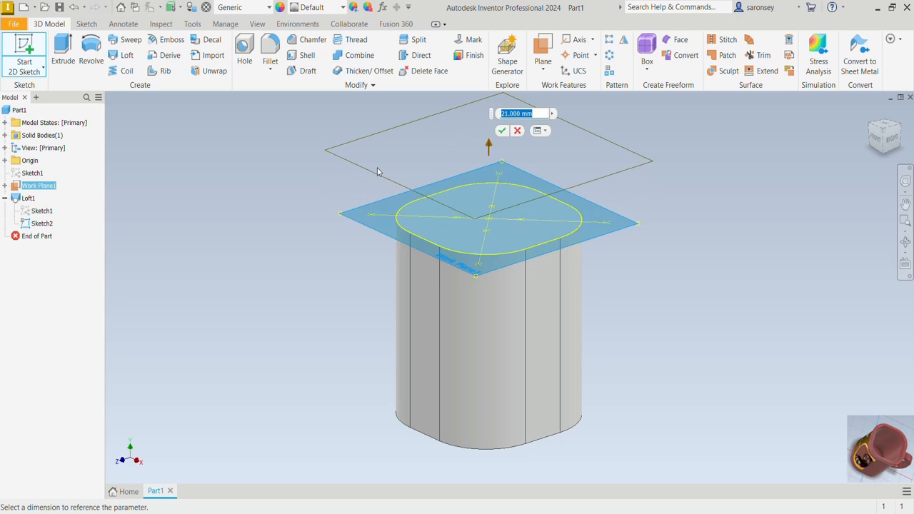
type("6")
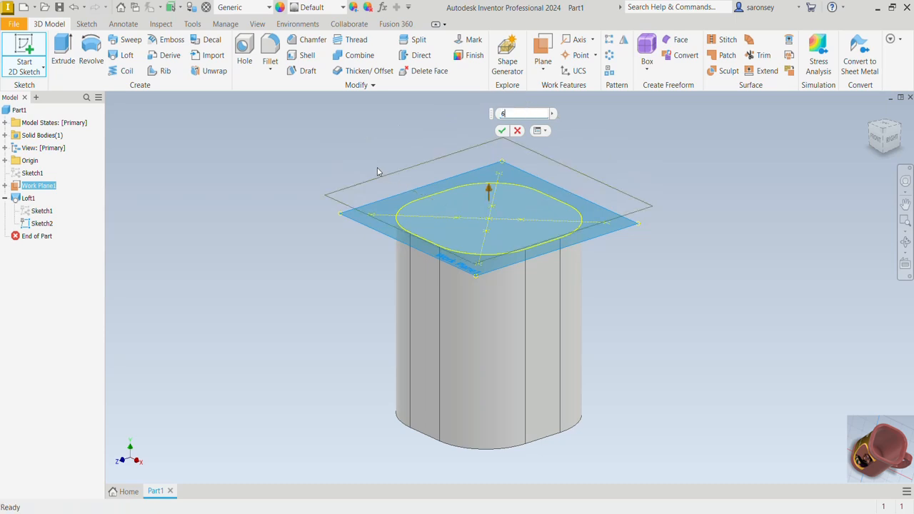
key("Return")
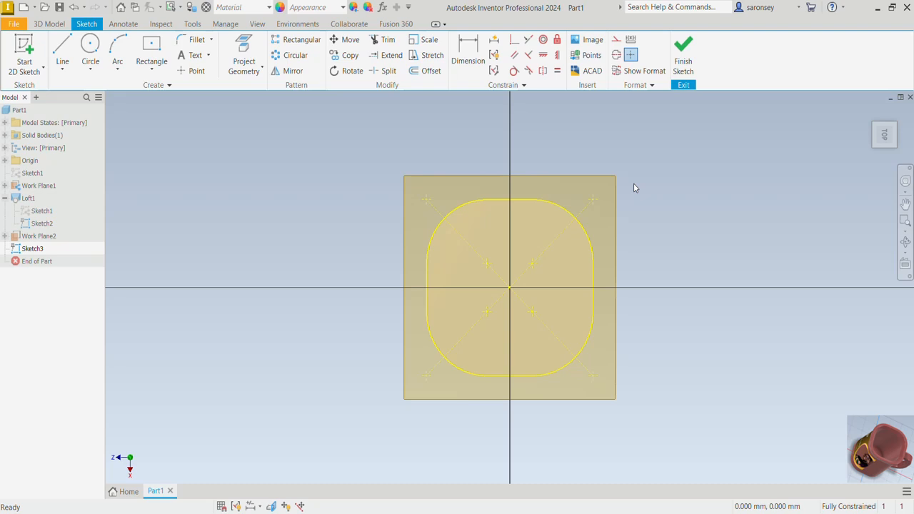
- Project the body's rounded-square top profile into the new sketch and convert the projected curves to construction geometry
left_click(244, 53)
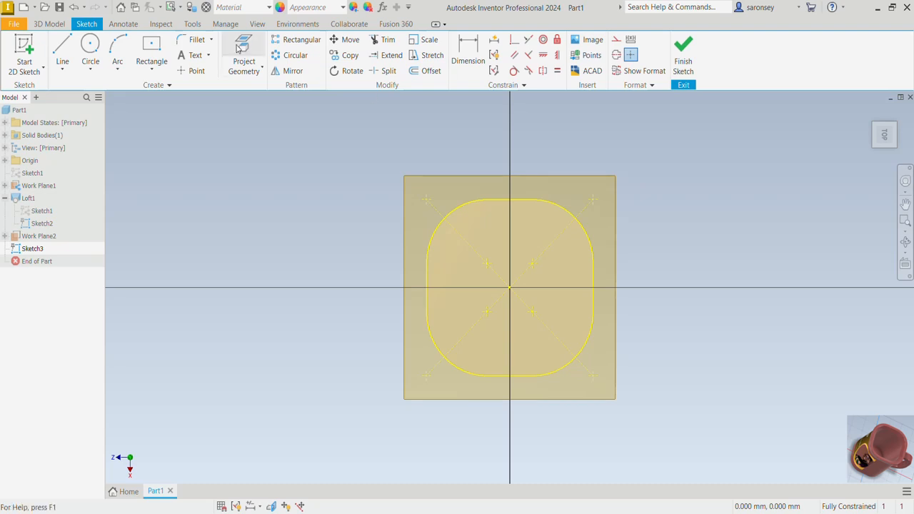
left_click(488, 218)
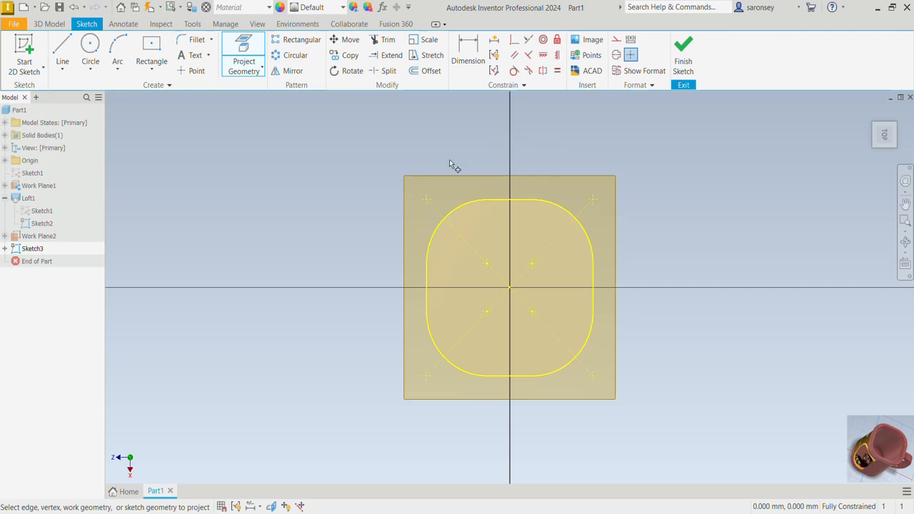
right_click(358, 168)
left_click(385, 166)
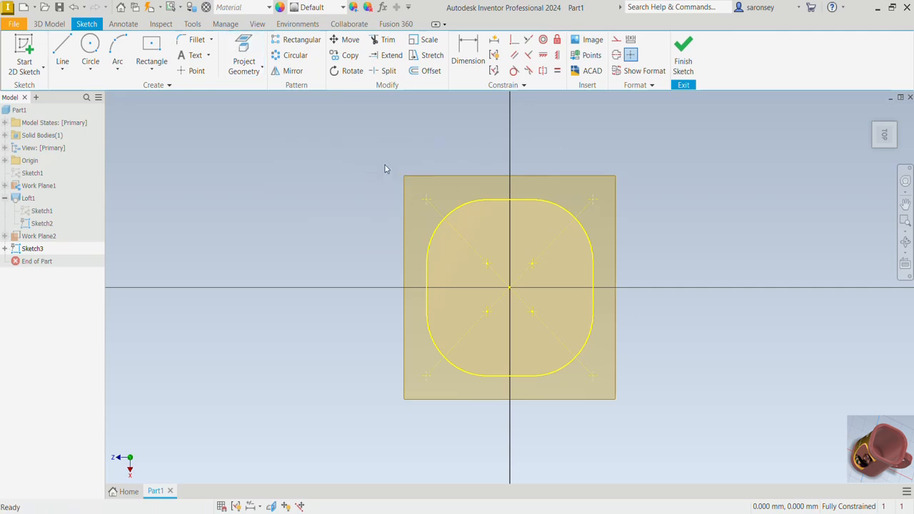
mouse_move(385, 165)
left_mouse_down()
mouse_move(635, 371)
mouse_move(665, 433)
left_mouse_up()
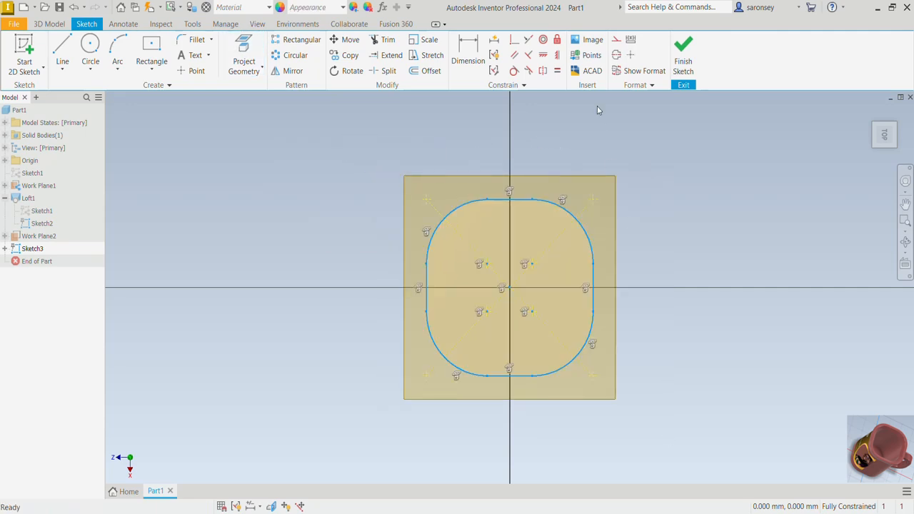
left_click(616, 39)
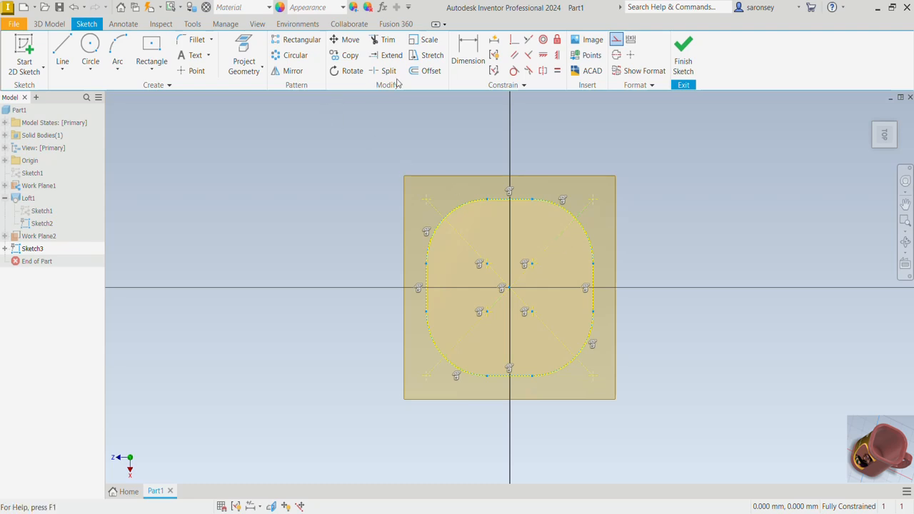
- Offset the projected rounded-square profile 4 mm outward and finish the sketch
left_click(430, 71)
left_click(503, 200)
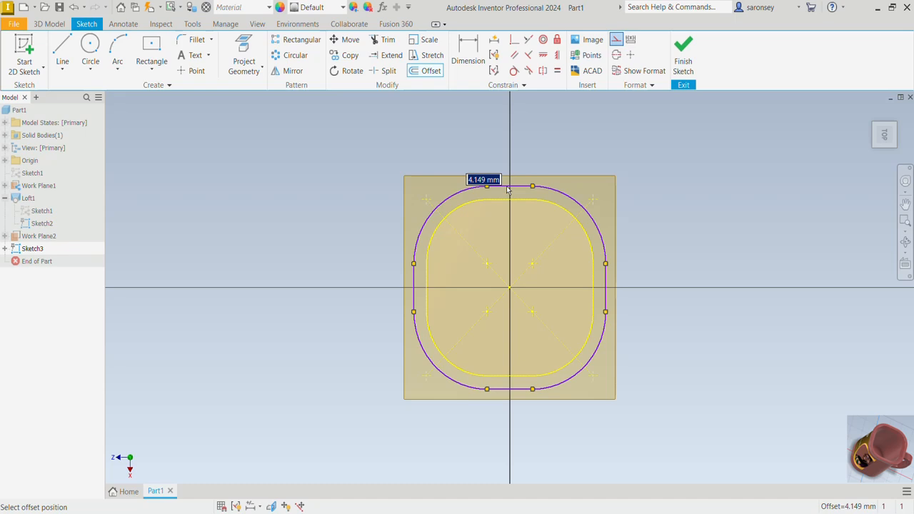
type("4")
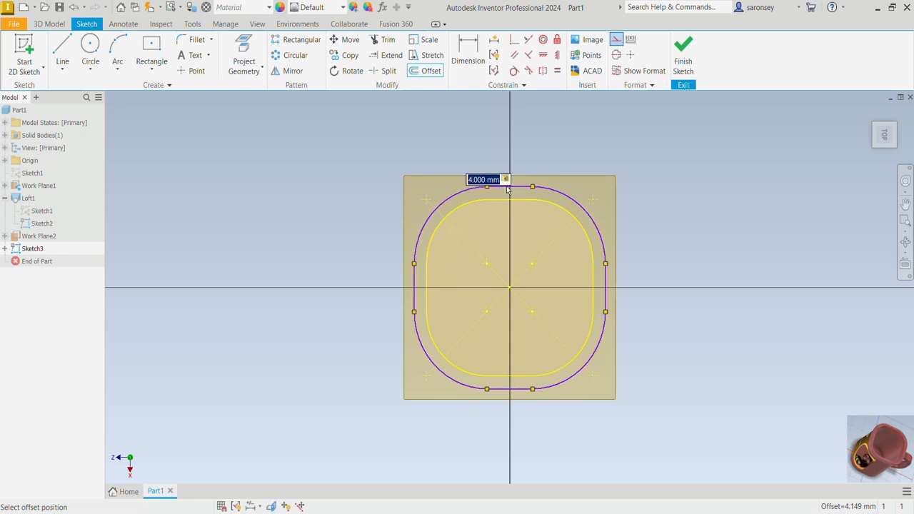
key("Return")
left_click(682, 64)
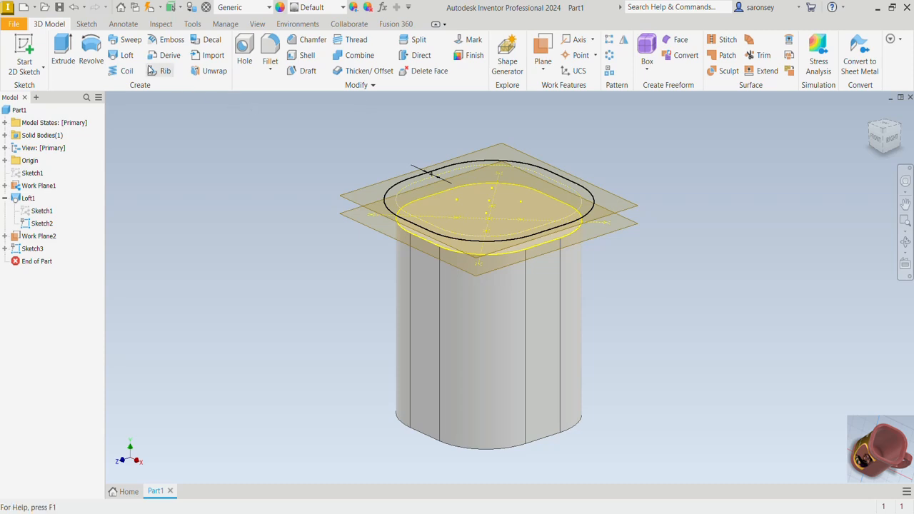
- Loft a solid flared rim from the body's top edges to the enlarged profile in Sketch3
left_click(126, 56)
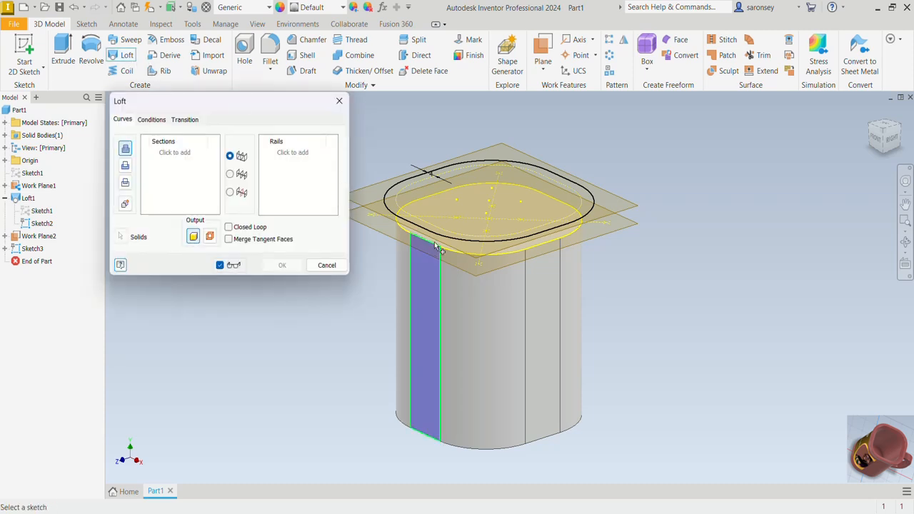
scroll(508, 257, "down", 5)
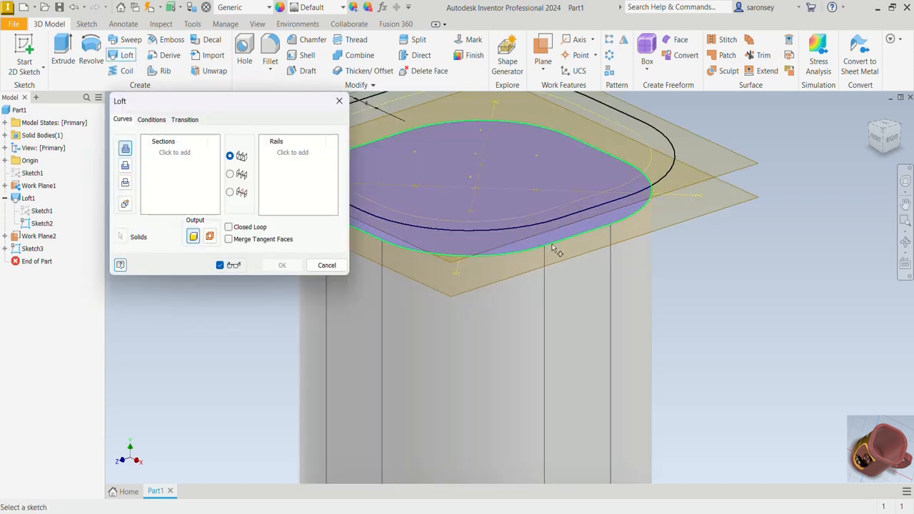
left_click(554, 249)
left_click(561, 218)
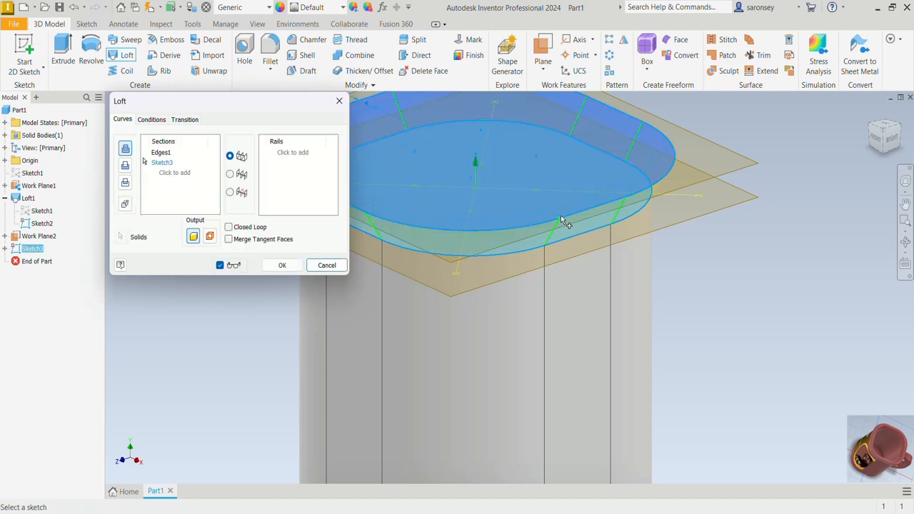
left_click(300, 264)
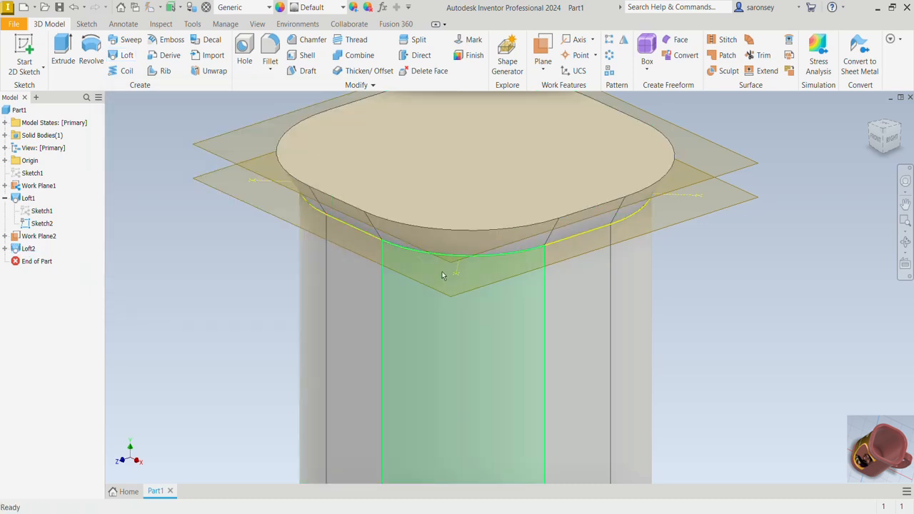
- Hide both offset work planes and Sketch2
middle_click_drag(602, 284, 629, 248)
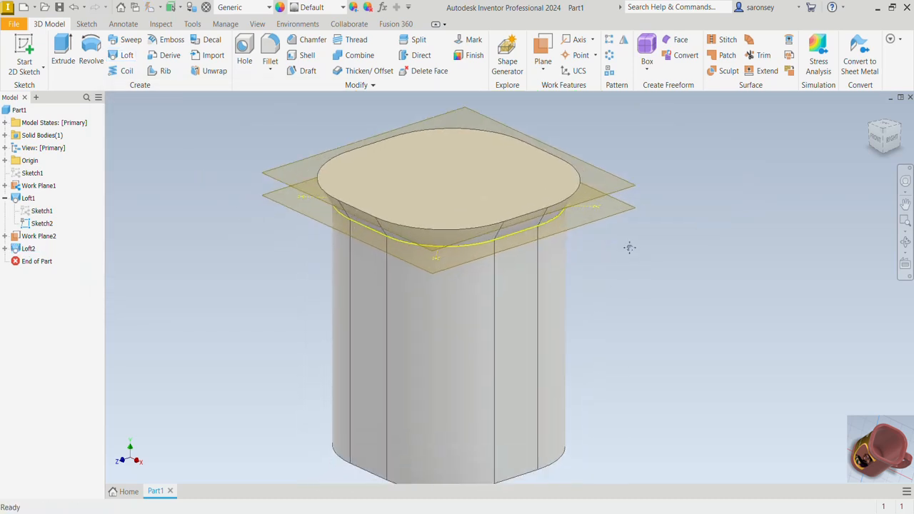
right_click(274, 180)
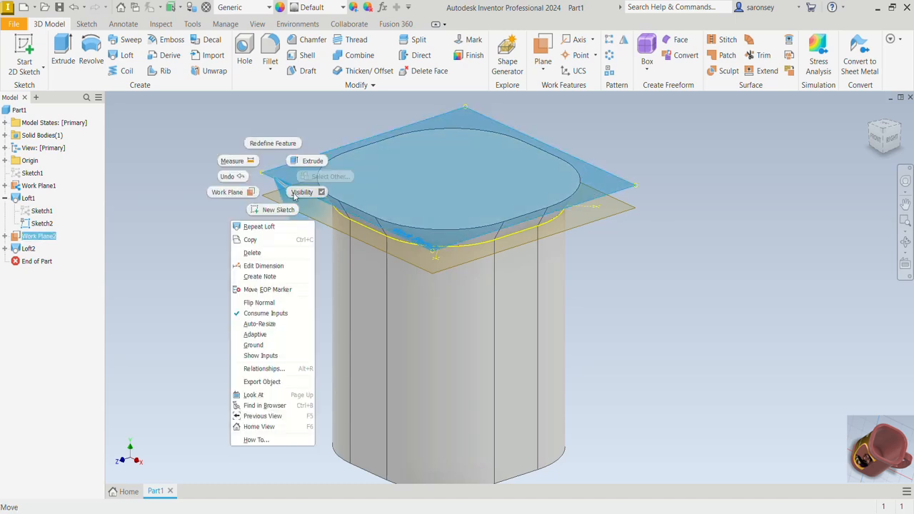
left_click(300, 193)
right_click(291, 215)
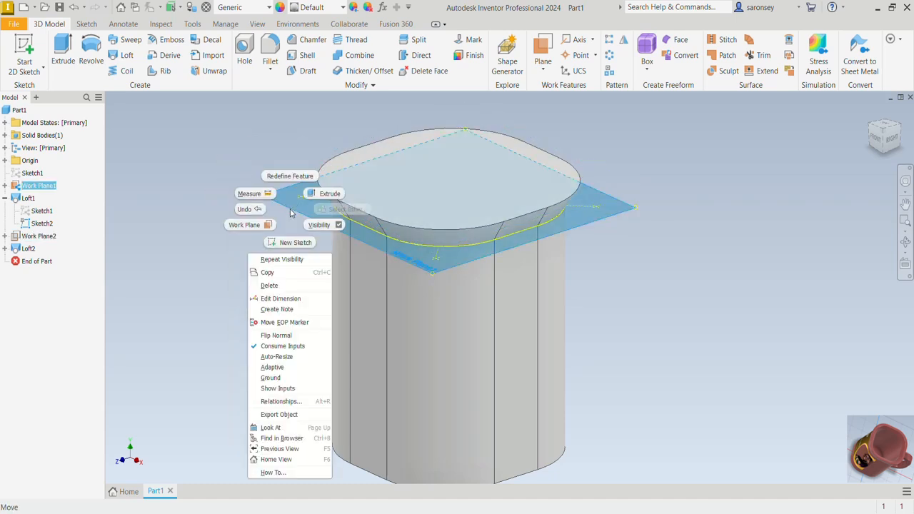
left_click(311, 229)
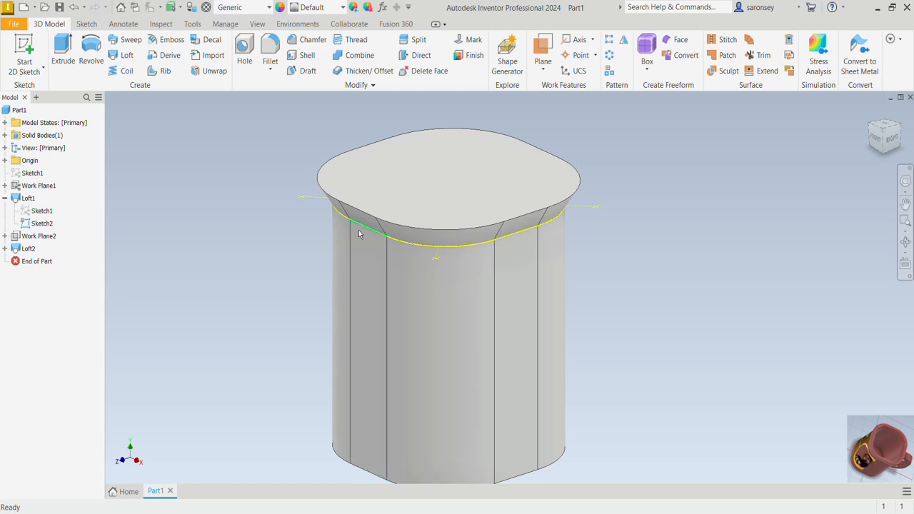
right_click(47, 228)
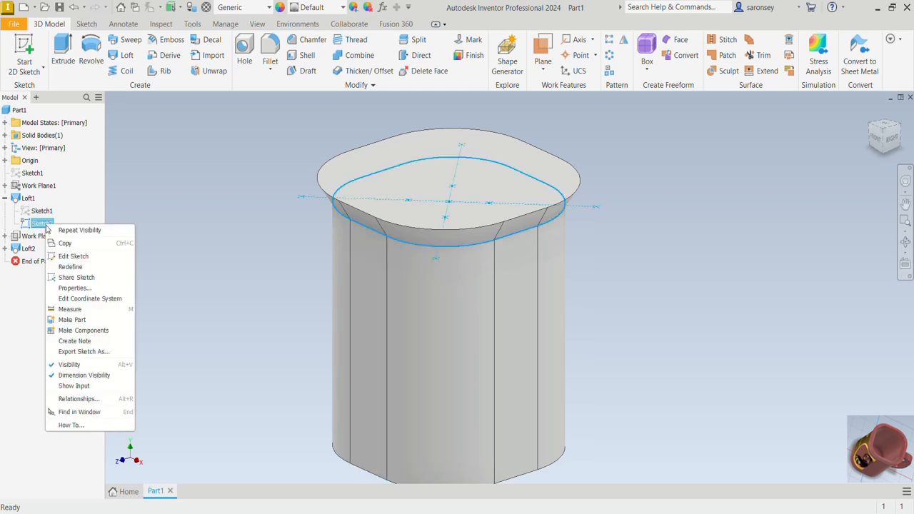
left_click(64, 364)
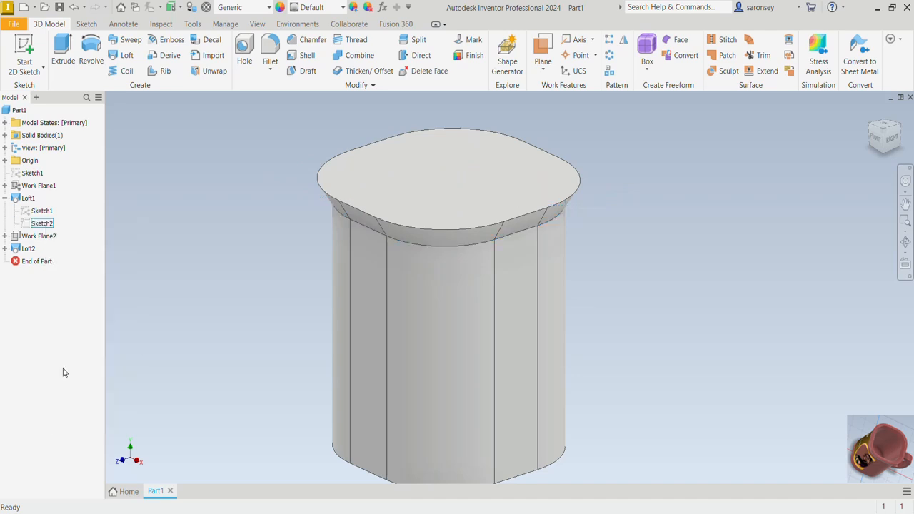
- Shell the mug body to a 4 mm wall thickness, removing the top face of the rim
middle_click_drag(220, 311, 254, 283)
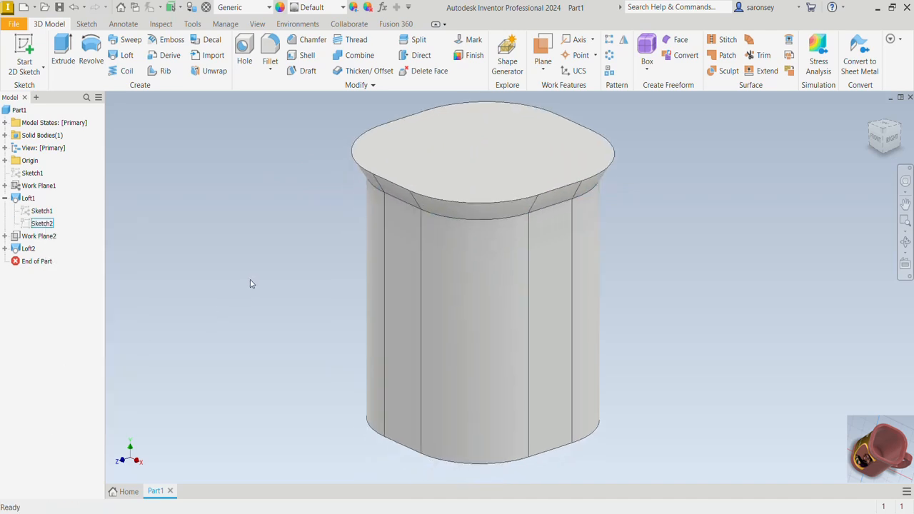
left_click(306, 55)
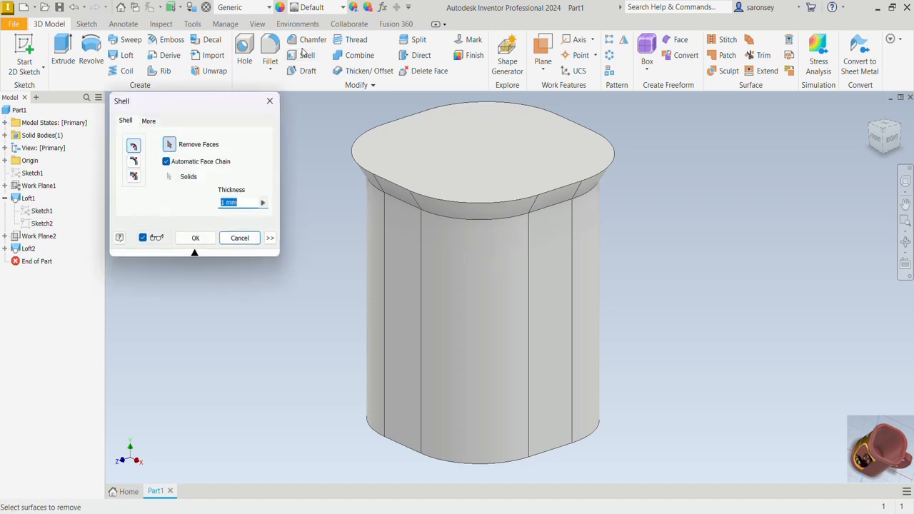
left_click(451, 158)
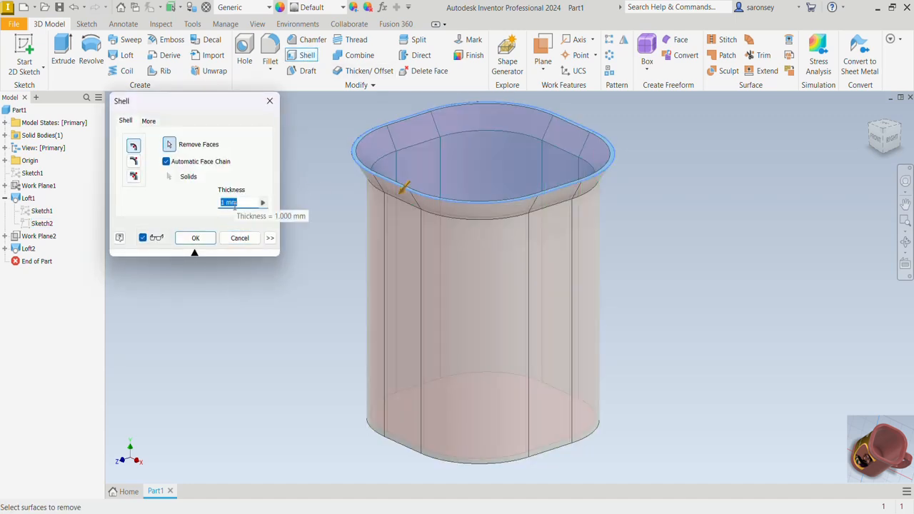
type("4")
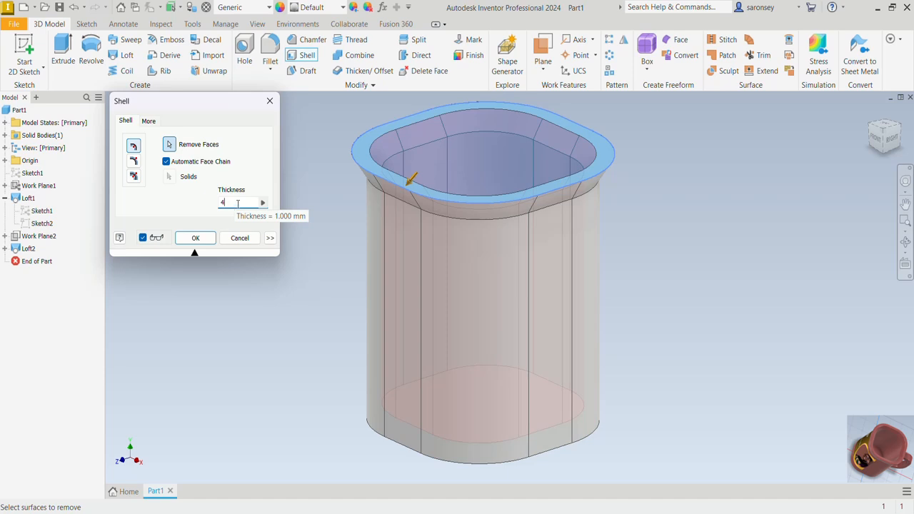
left_click(195, 238)
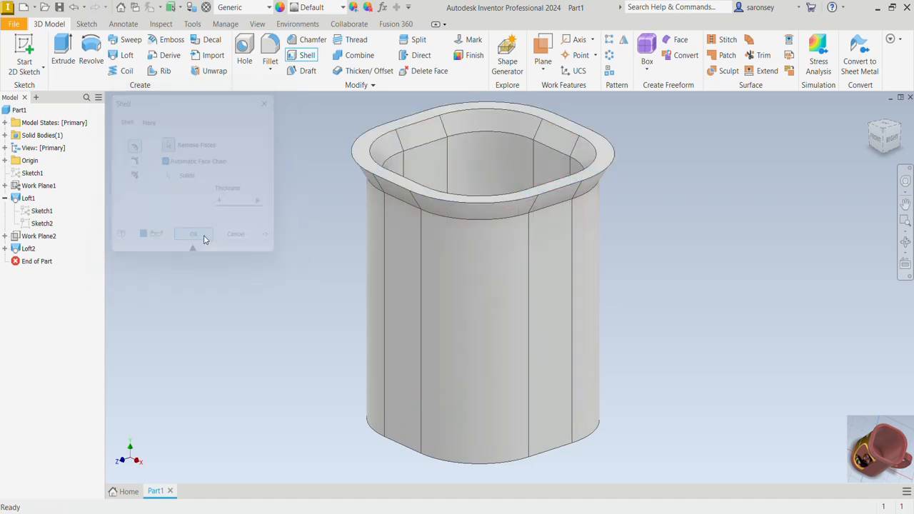
- Start a new 2D sketch on the flat underside of the mug
middle_click_drag(420, 247, 664, 245, "shift")
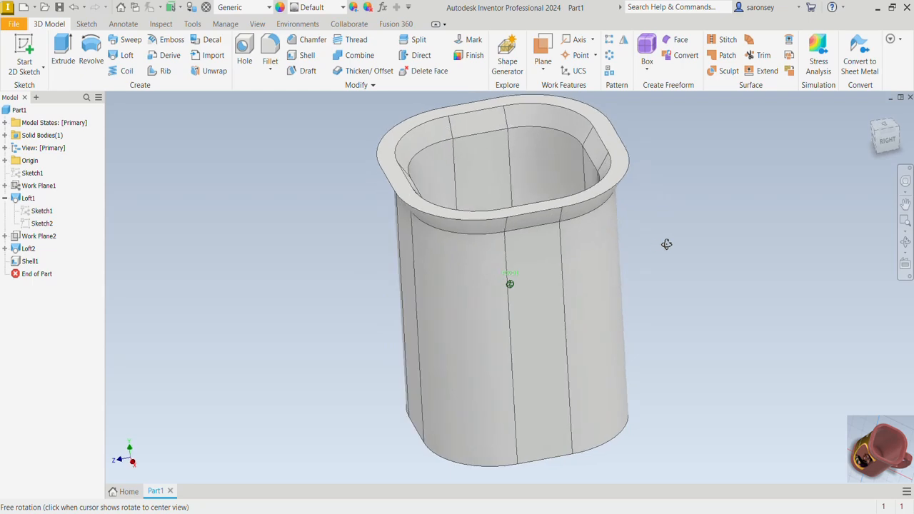
left_click(869, 115)
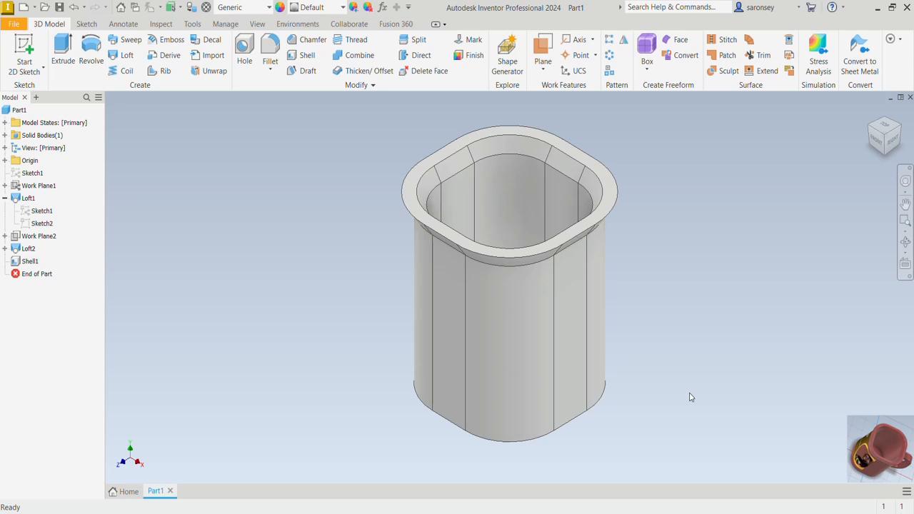
middle_click_drag(688, 393, 689, 320, "shift")
left_click(546, 299)
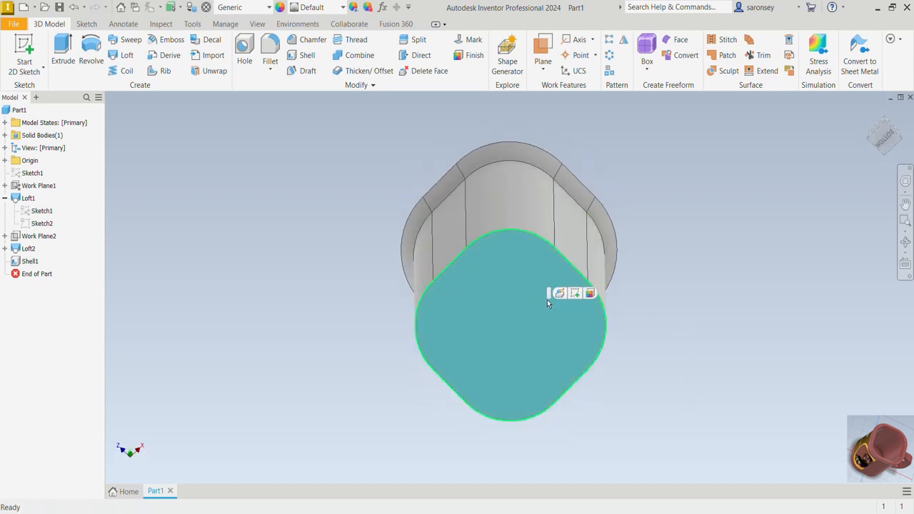
key("s")
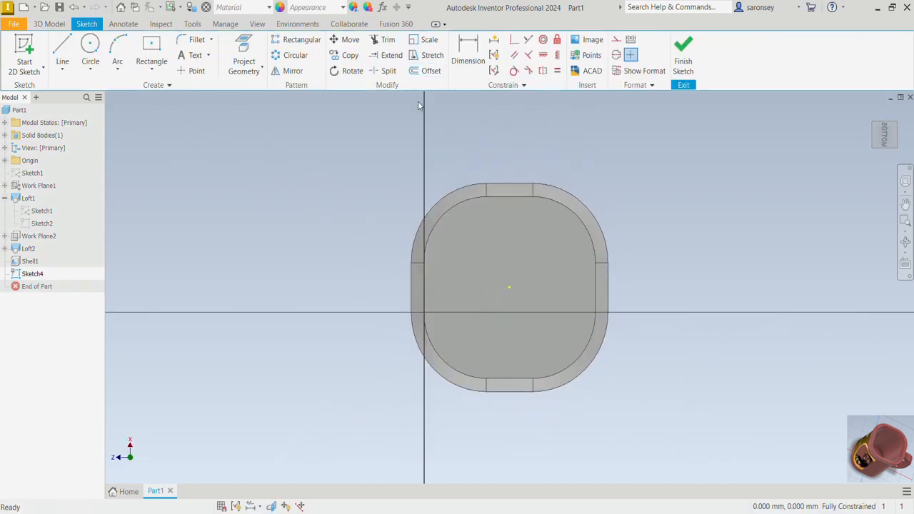
- Project the bottom face's outline into the sketch and convert it to construction geometry
left_click(242, 57)
left_click(482, 240)
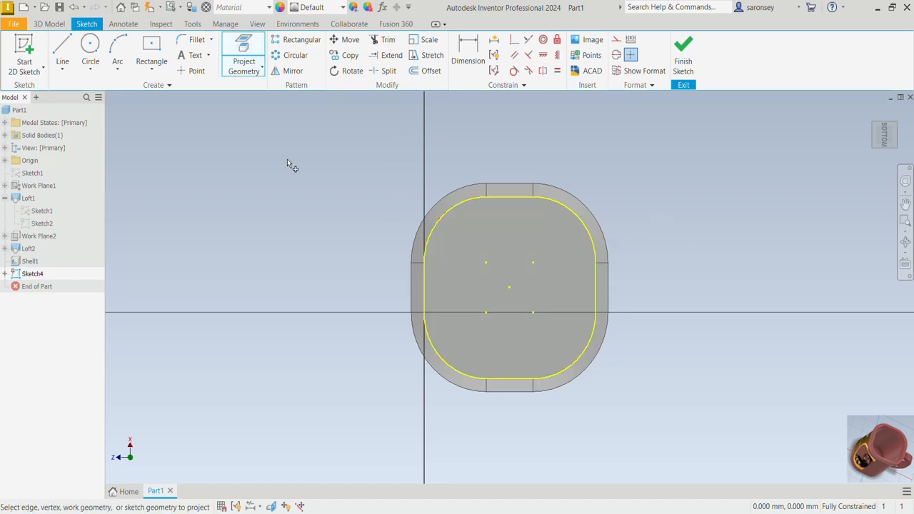
key("Escape")
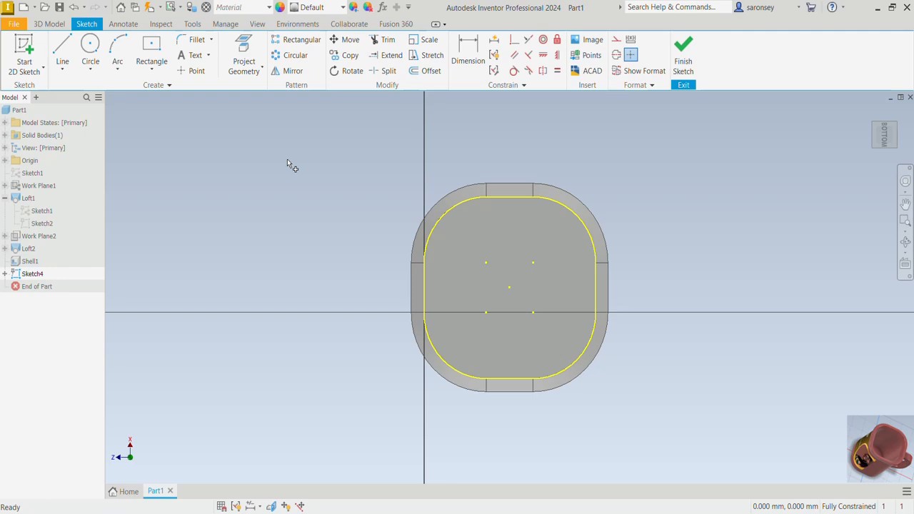
mouse_move(330, 147)
left_mouse_down()
mouse_move(633, 322)
mouse_move(651, 420)
left_mouse_up()
left_click(616, 39)
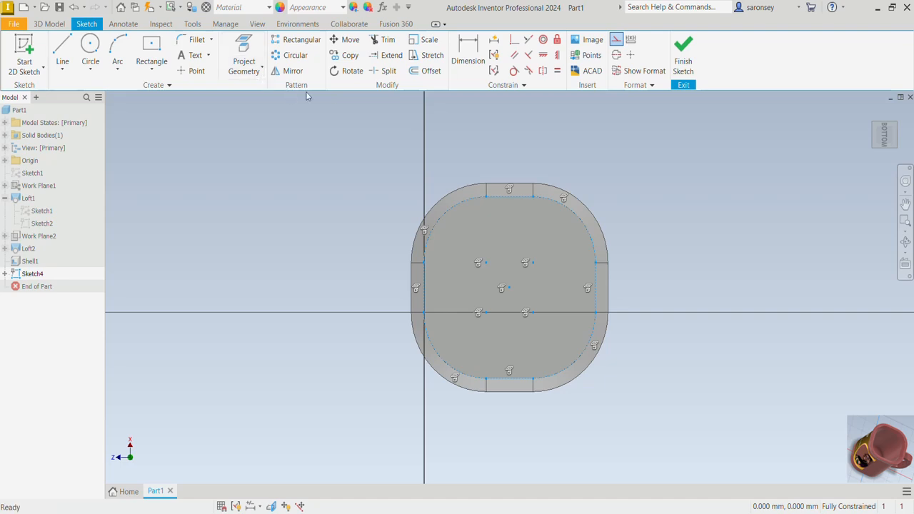
- Offset the projected bottom outline 4 mm inward as a closed loop
left_click(430, 72)
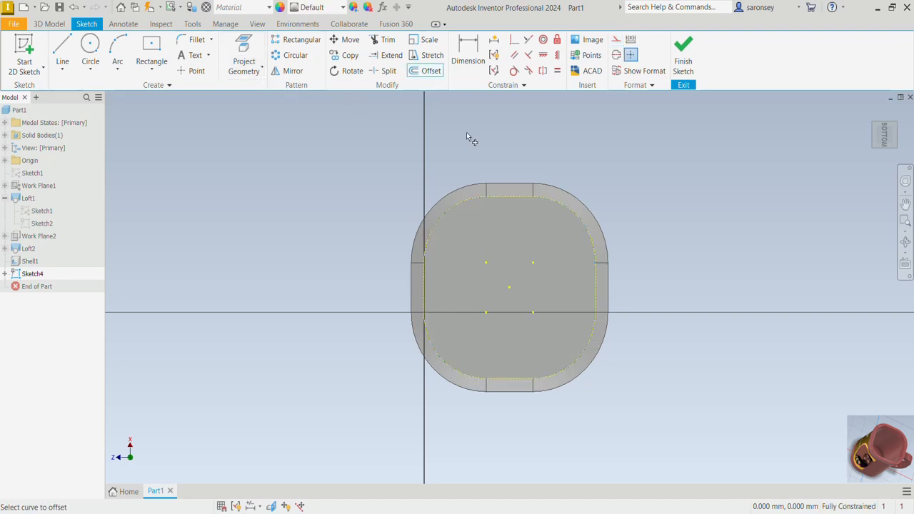
left_click(496, 204)
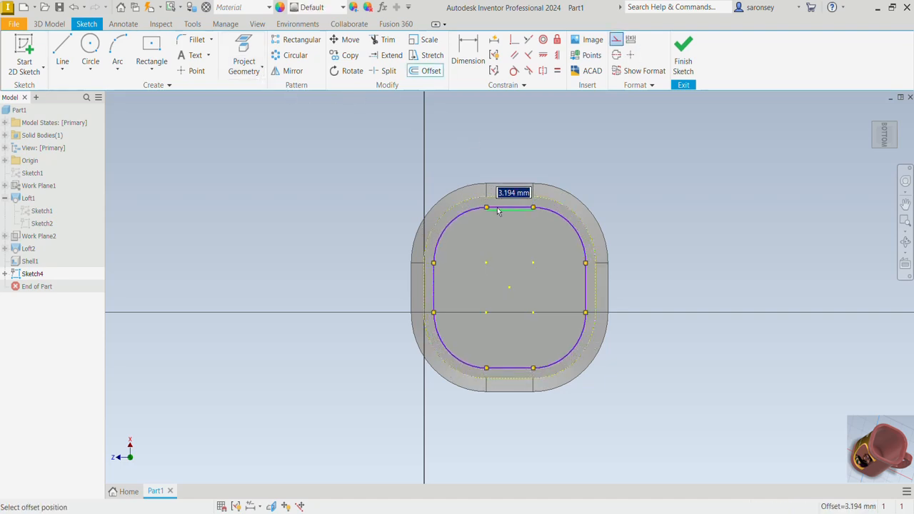
type("4")
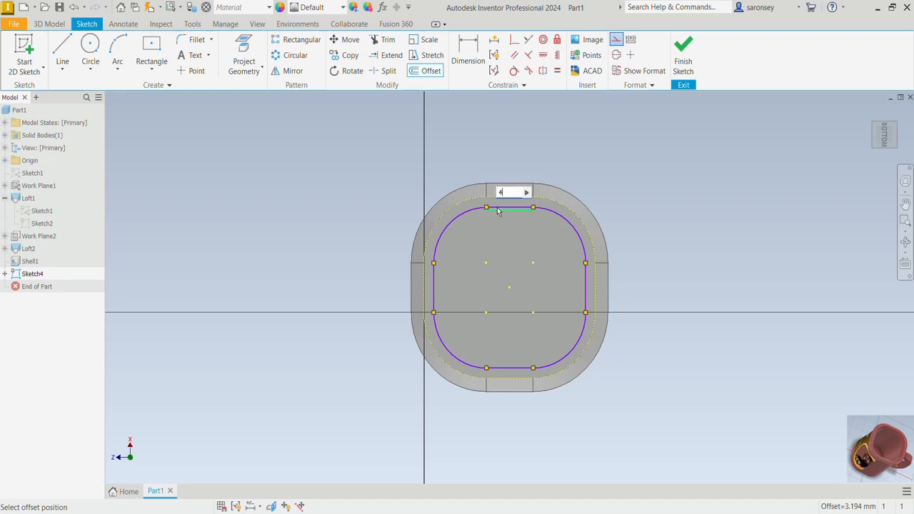
key("Return")
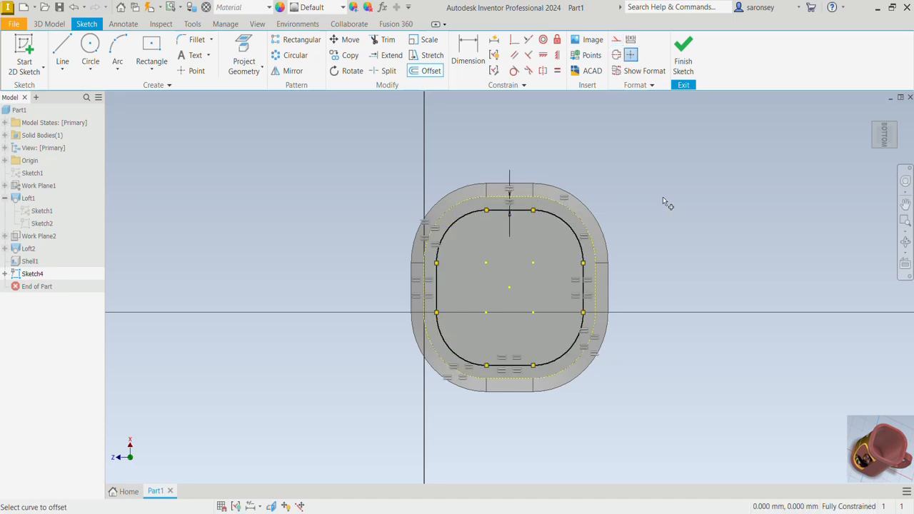
- Extrude the offset profile as a cut 2 mm deep into the underside of the mug
key("e")
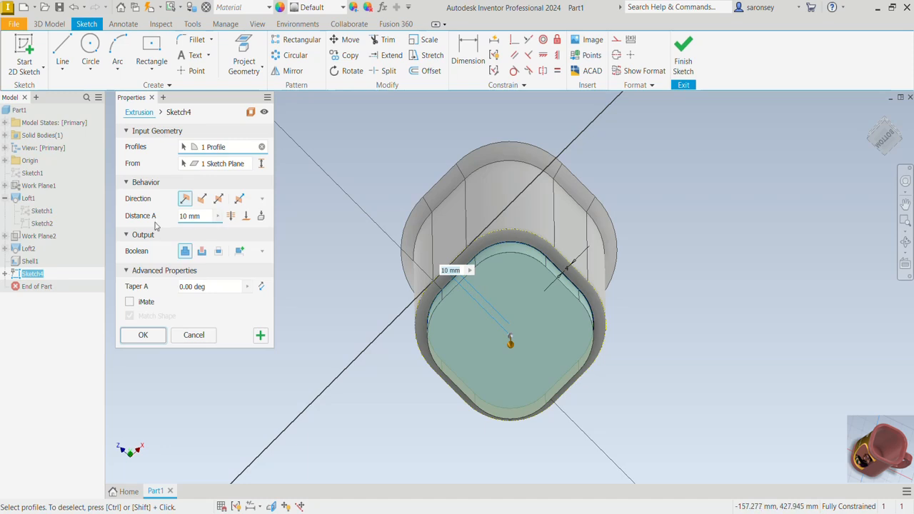
left_click(202, 199)
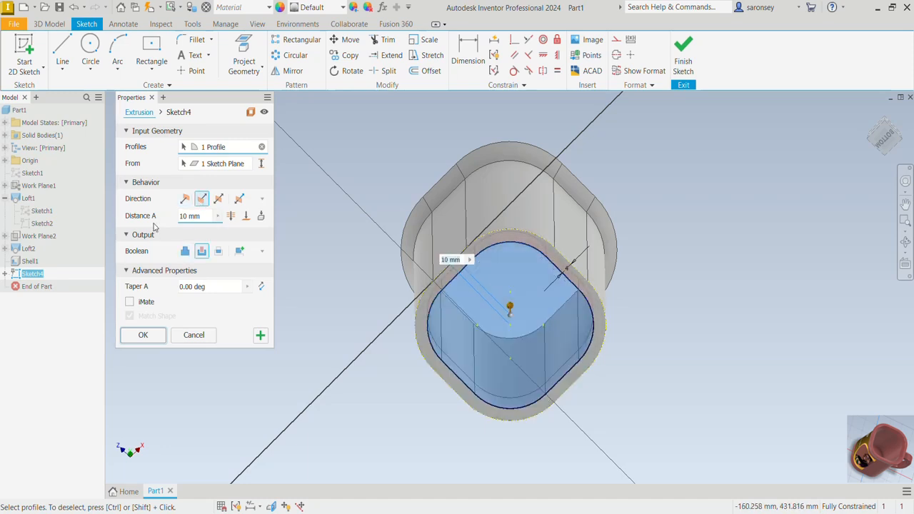
left_click(202, 220)
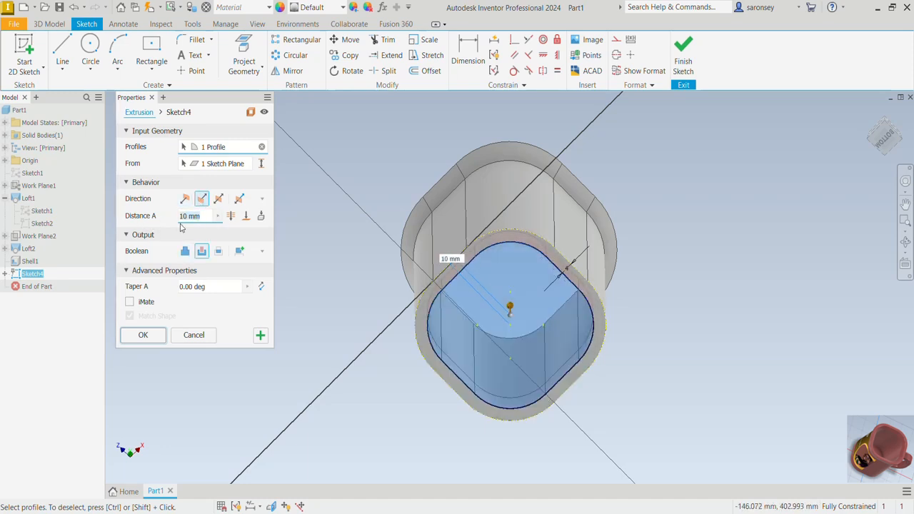
type("4")
key("BackSpace")
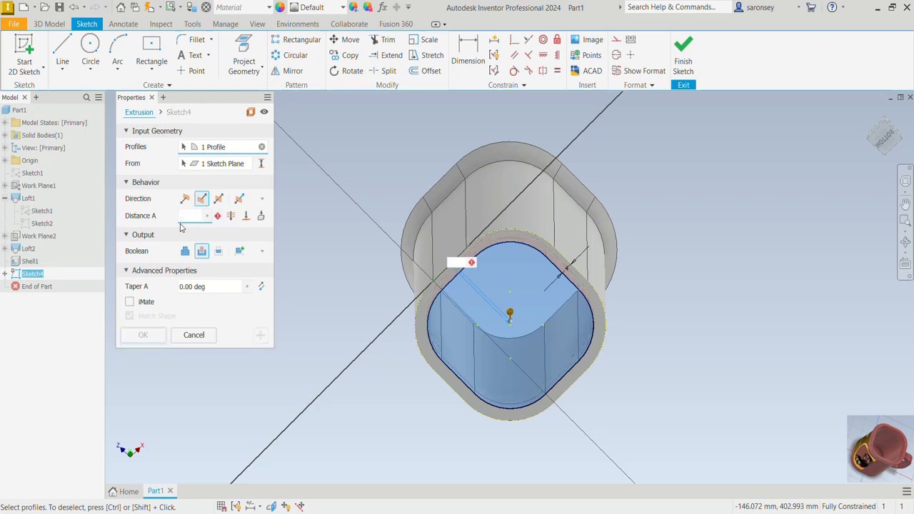
type("2")
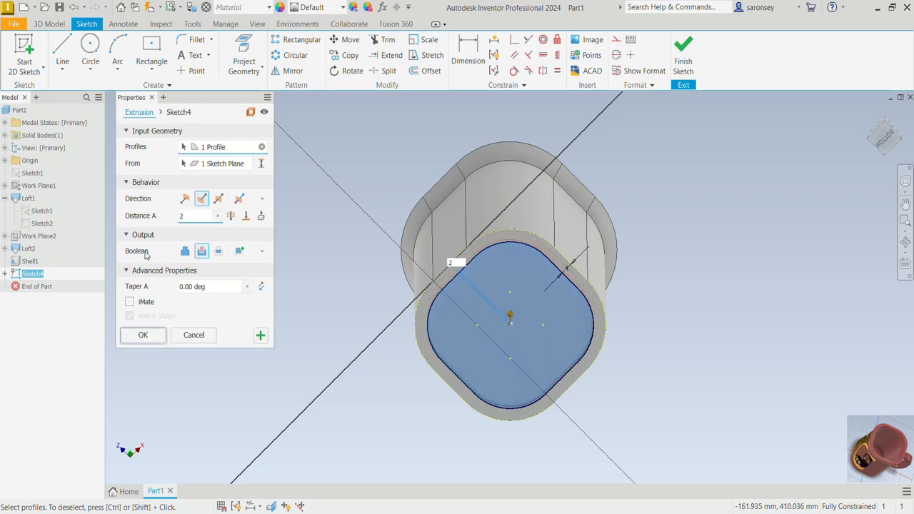
left_click(201, 251)
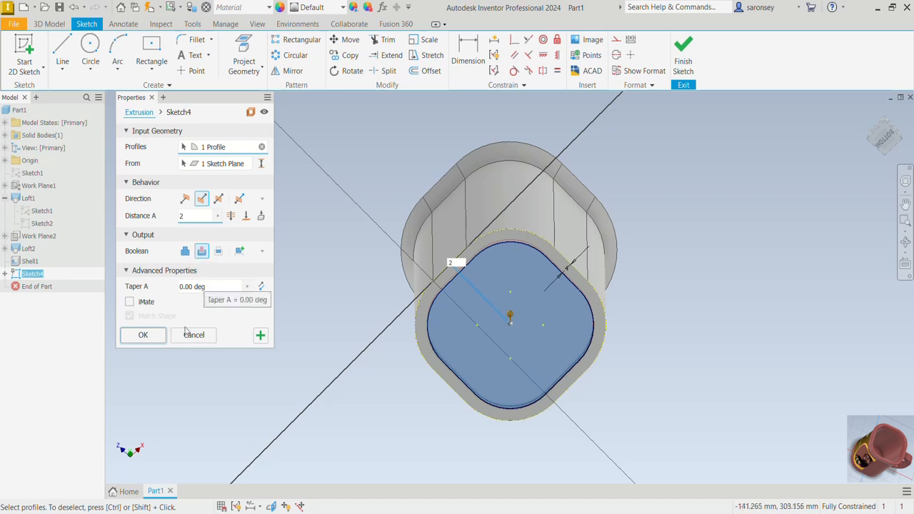
left_click(143, 335)
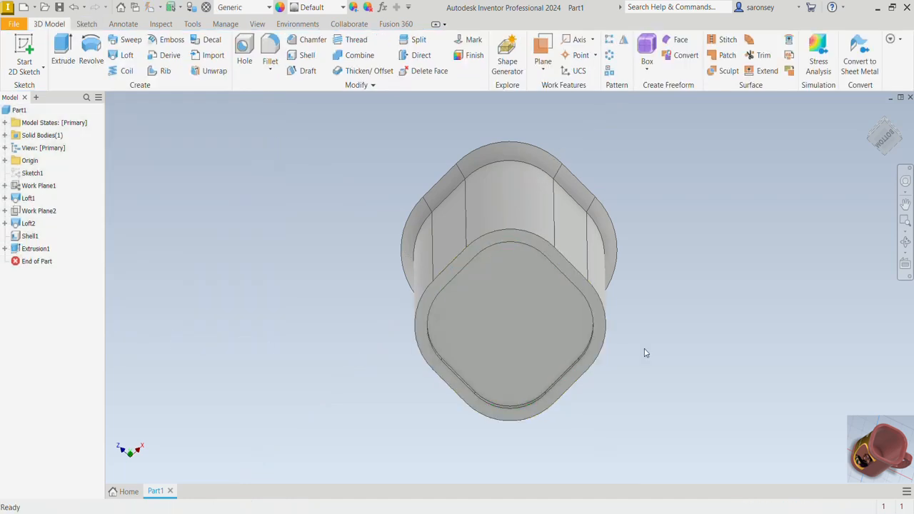
- Fillet the outer edge loop where the flared rim meets the mug body with a 20 mm radius
middle_click_drag(707, 289, 664, 359, "shift")
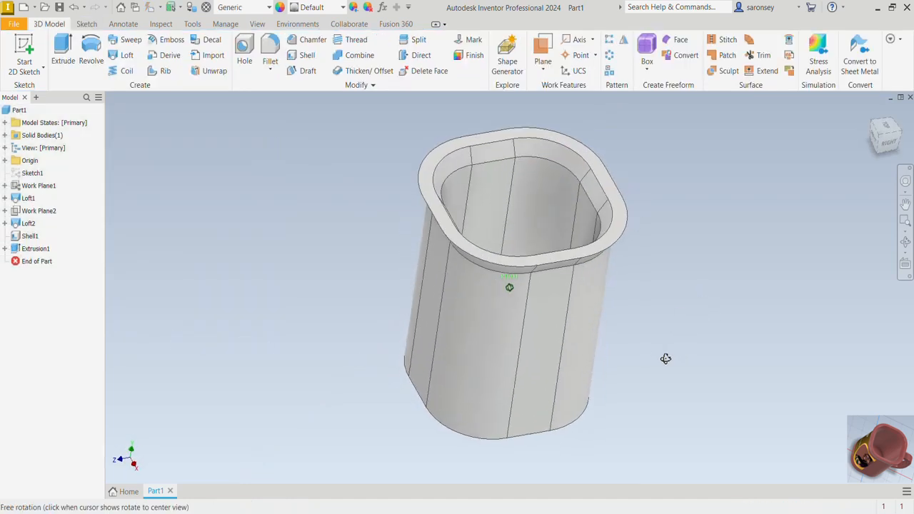
left_click(270, 48)
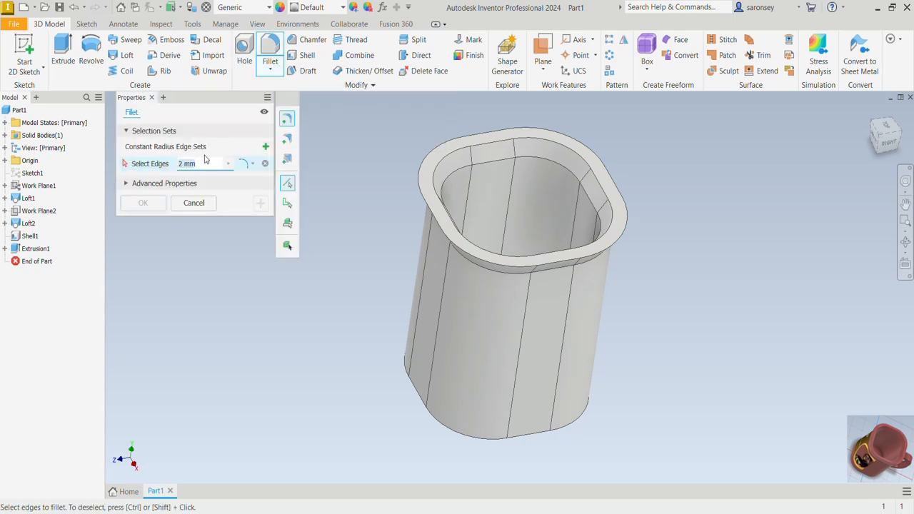
left_click(494, 273)
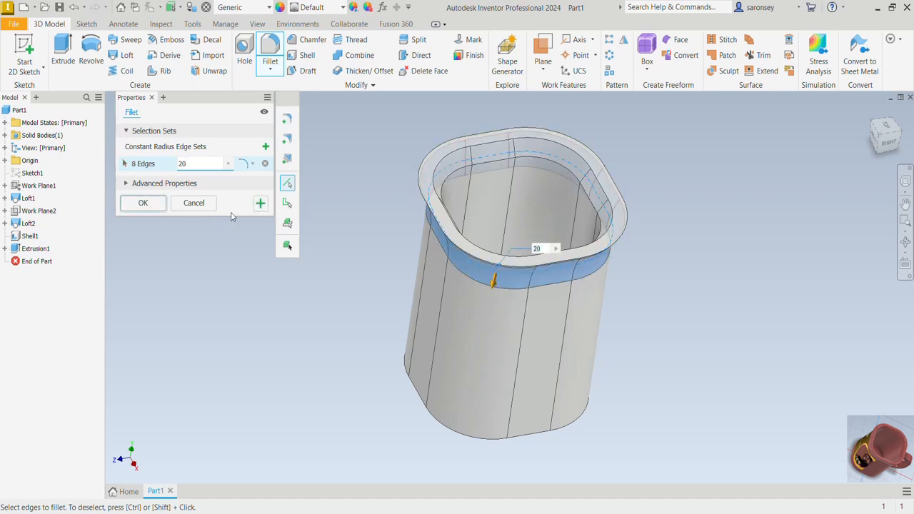
left_click(258, 204)
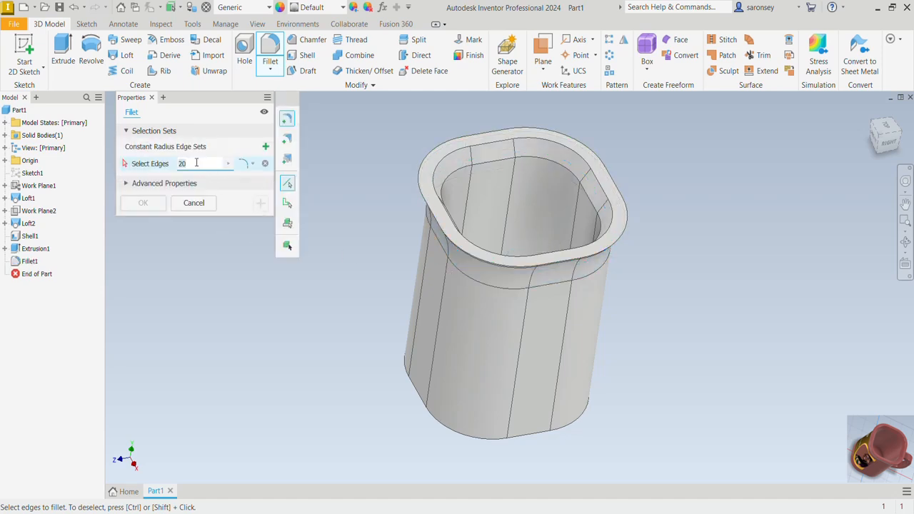
- Fillet the rim's inner and outer edges, the outer bottom edge and both edge loops of the base recess with a 1 mm radius
type("1")
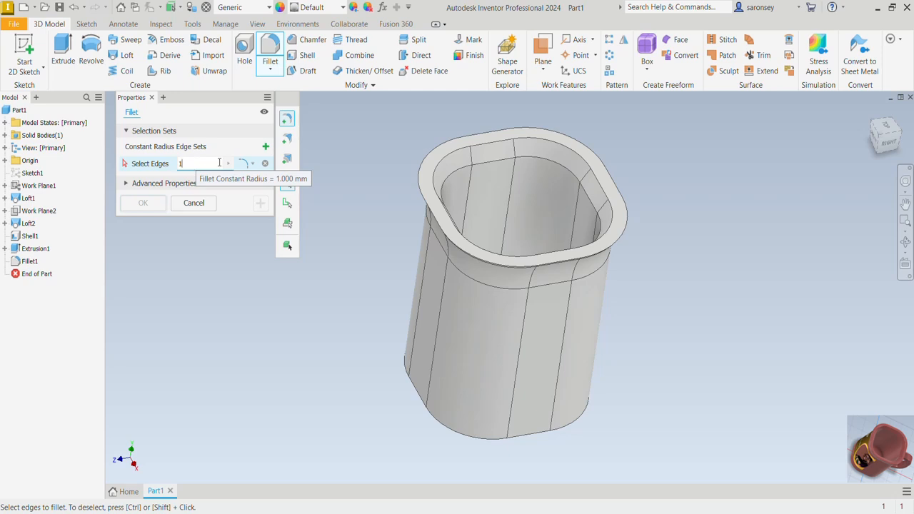
left_click(429, 200)
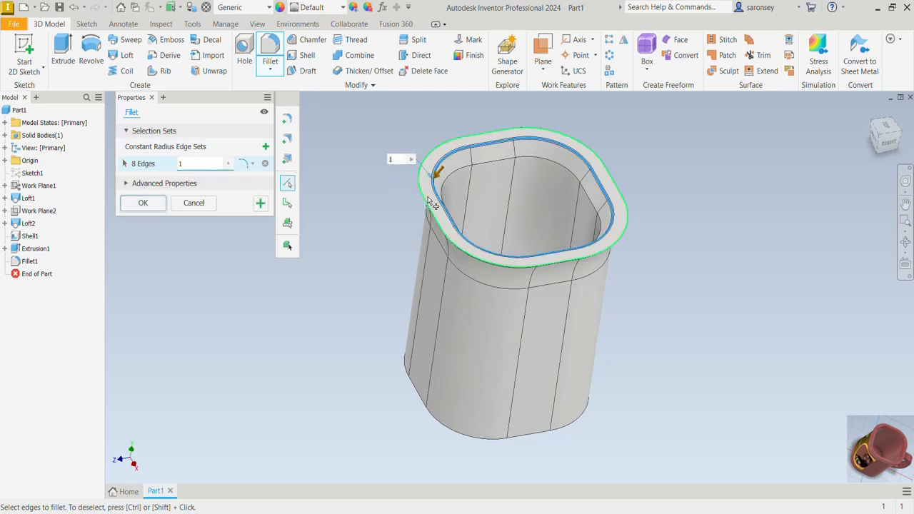
left_click(429, 205)
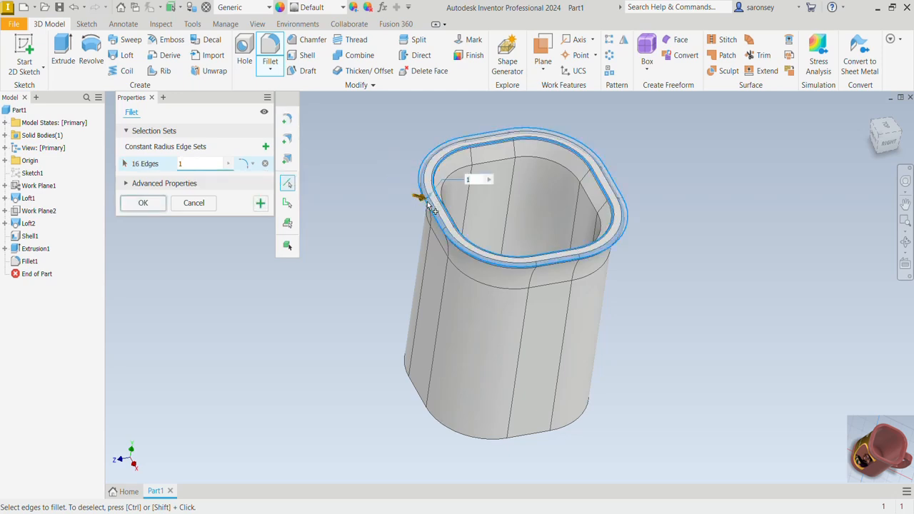
middle_click_drag(605, 387, 599, 328, "shift")
left_click(585, 355)
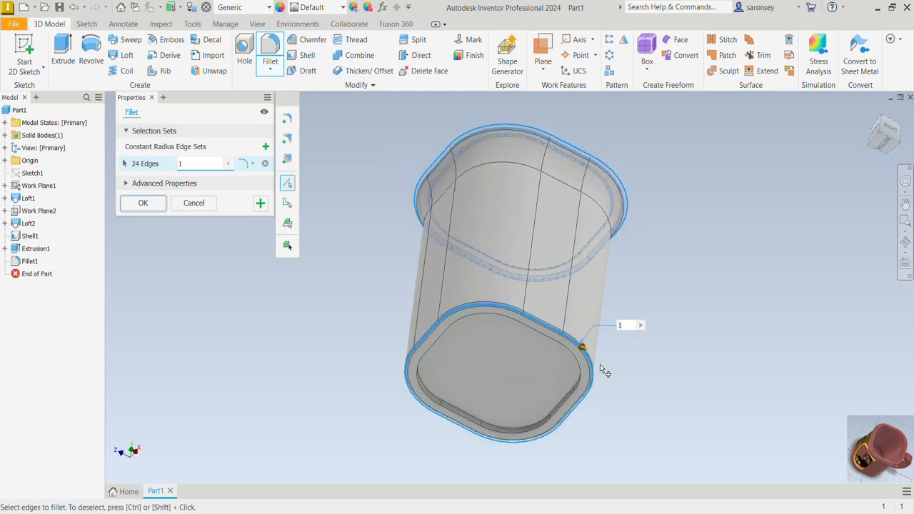
mouse_move(624, 397)
middle_mouse_down("shift")
mouse_move(651, 393)
mouse_move(636, 393)
middle_mouse_up("shift")
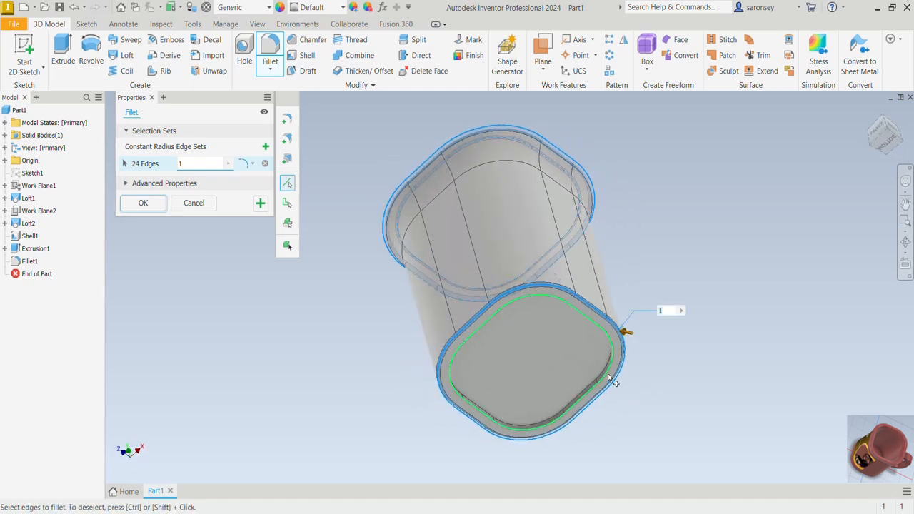
left_click(607, 373)
left_click(606, 369)
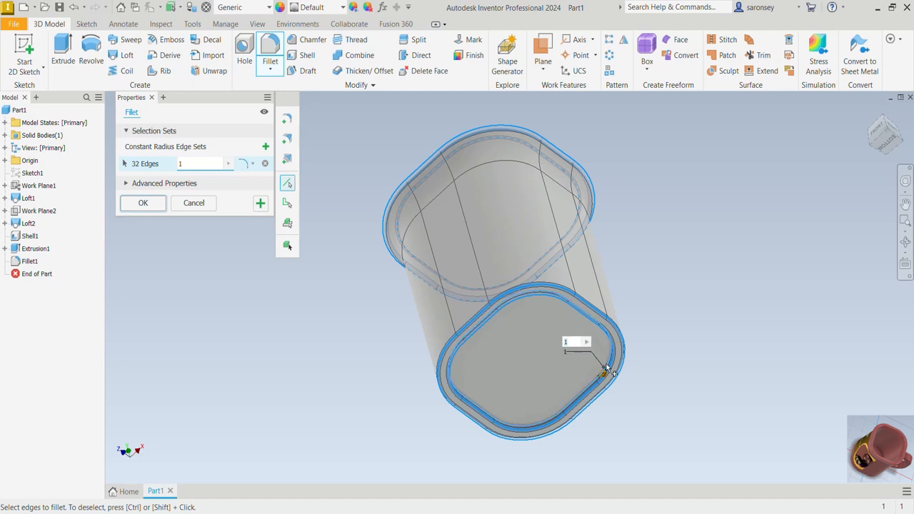
left_click(142, 203)
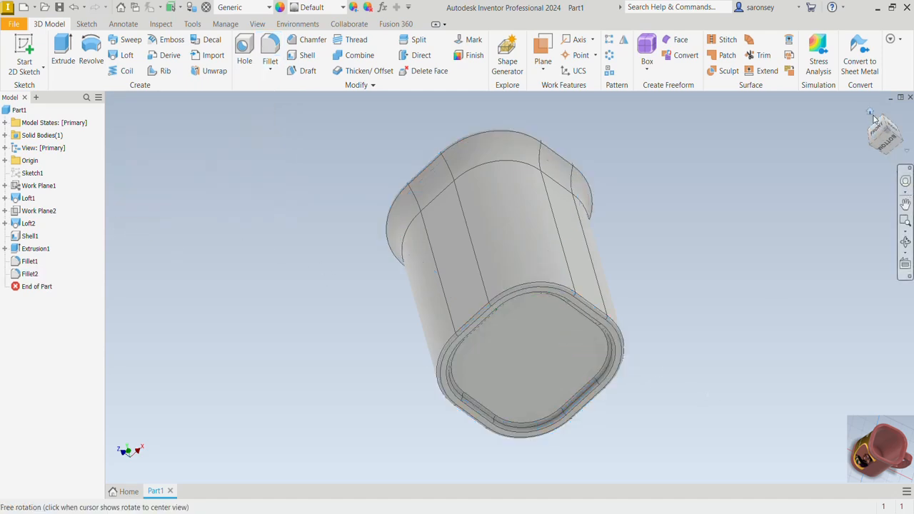
- Start a new 2D sketch on the XY plane and slice the model graphics at the sketch plane
left_click(870, 113)
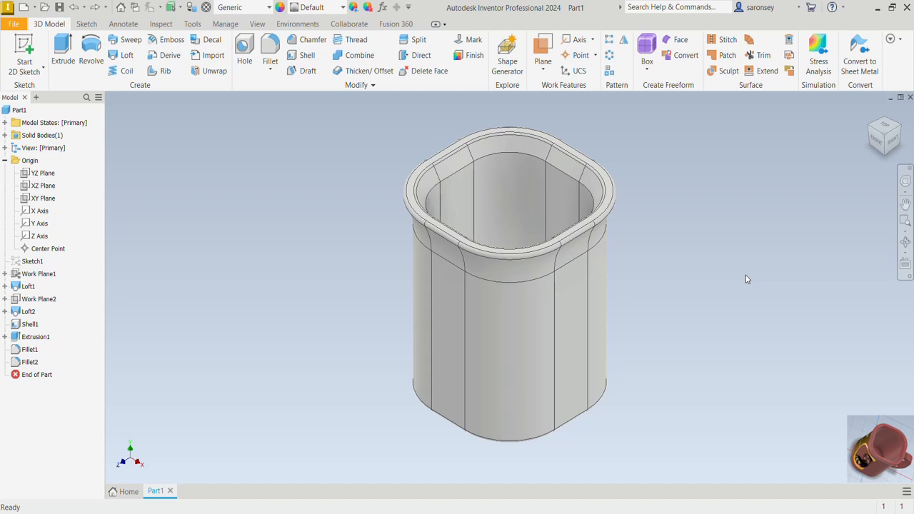
left_click(24, 48)
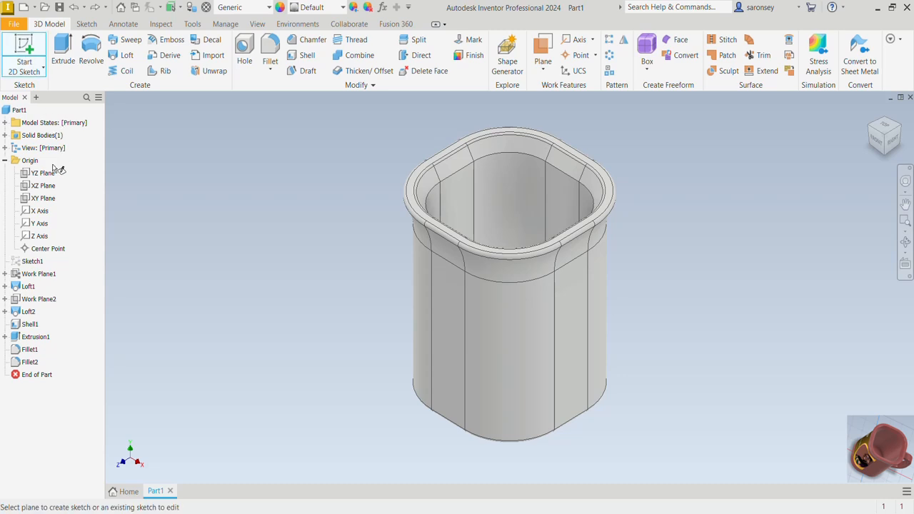
left_click(43, 198)
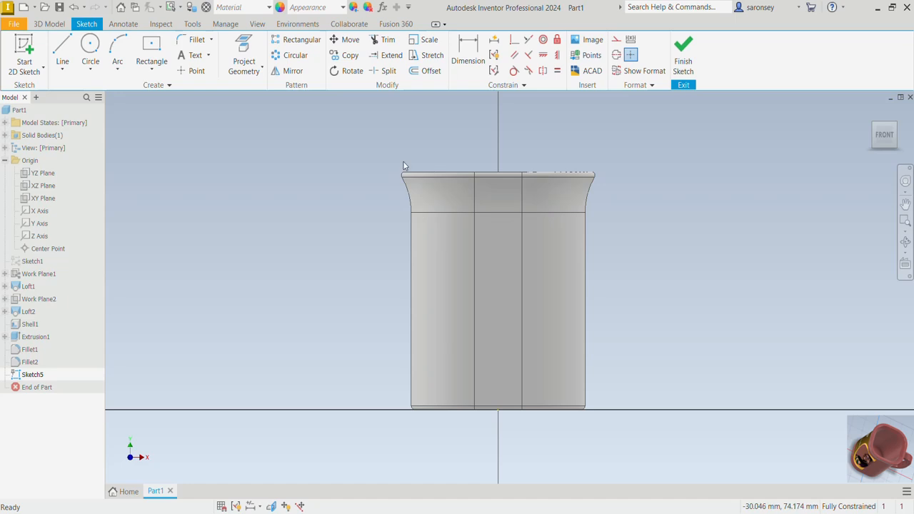
left_click(271, 506)
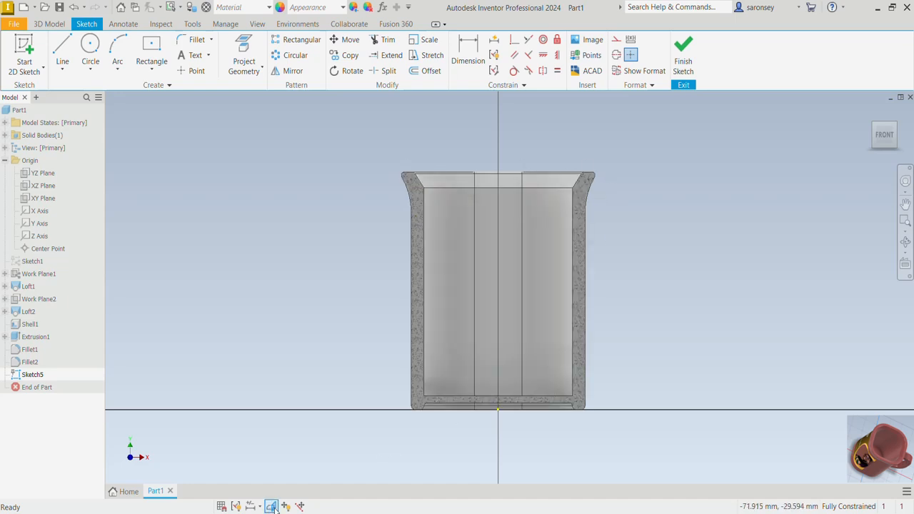
middle_click_drag(632, 316, 618, 314)
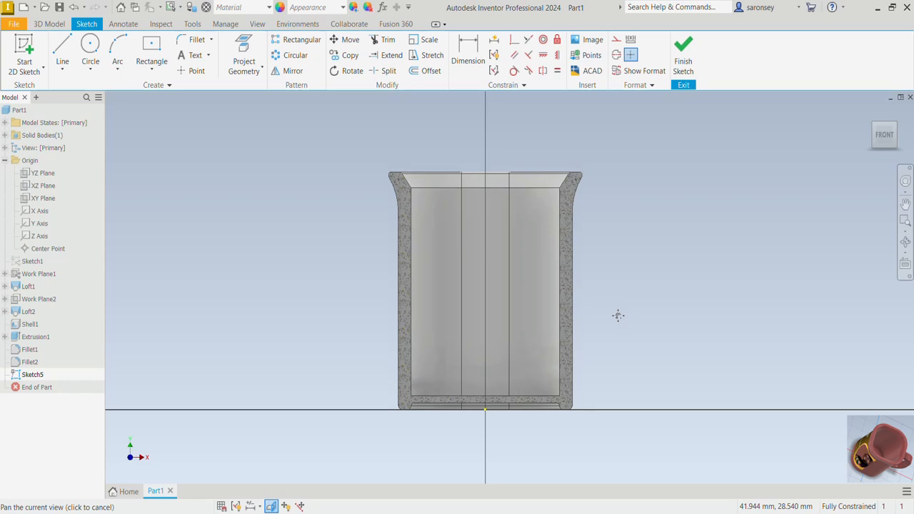
- Sketch an open three-line handle path from the inner wall: about 26 mm horizontally outward, vertically down, and about 29 mm diagonally back into the wall
left_click(63, 50)
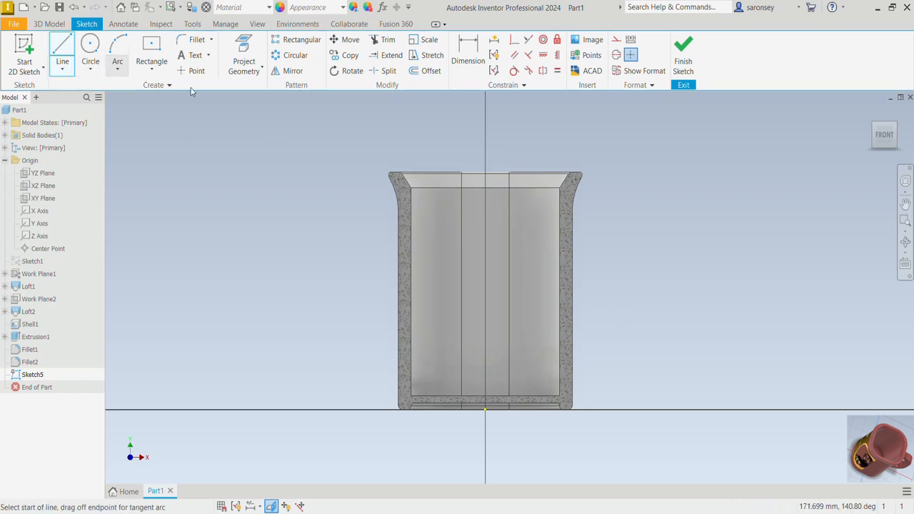
middle_click_drag(581, 250, 453, 240)
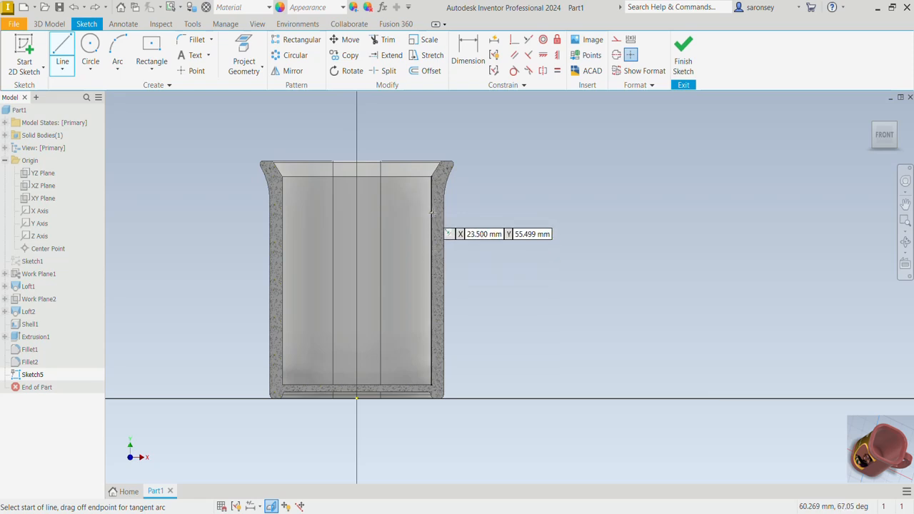
left_click(432, 212)
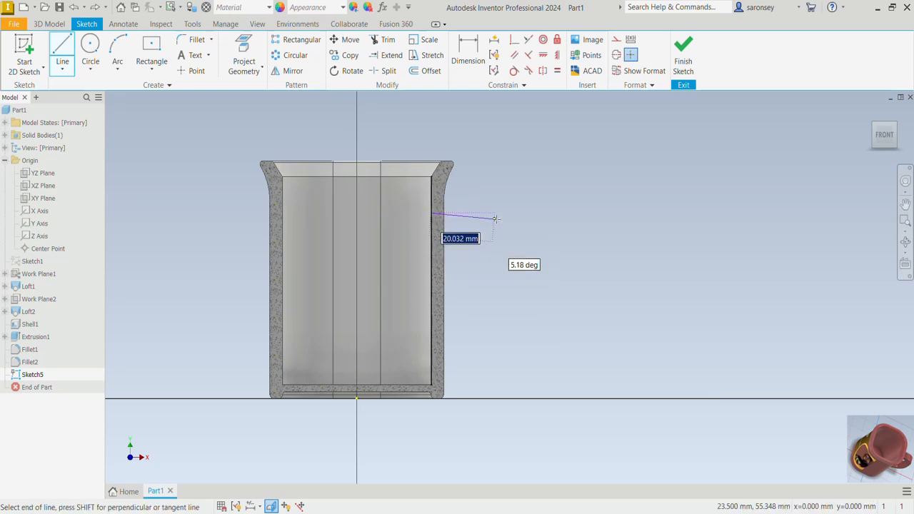
left_click(513, 212)
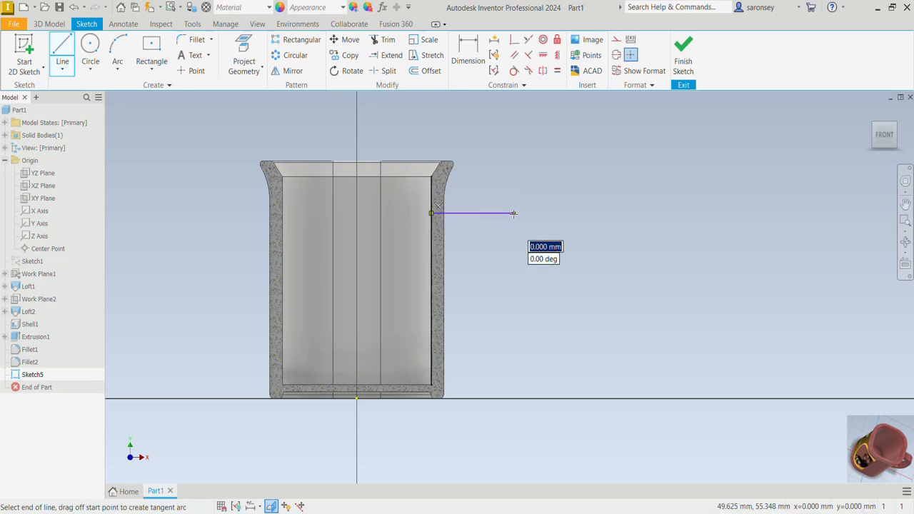
left_click(512, 293)
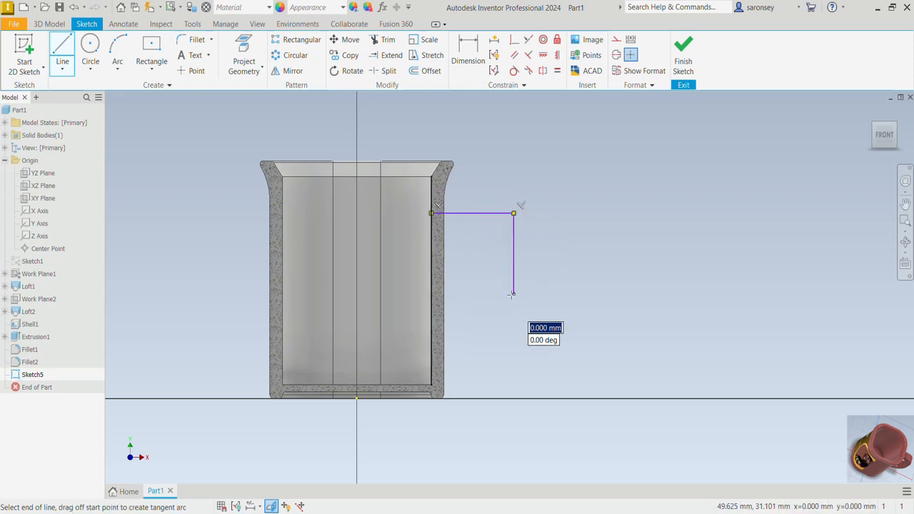
left_click(437, 346)
right_click(555, 342)
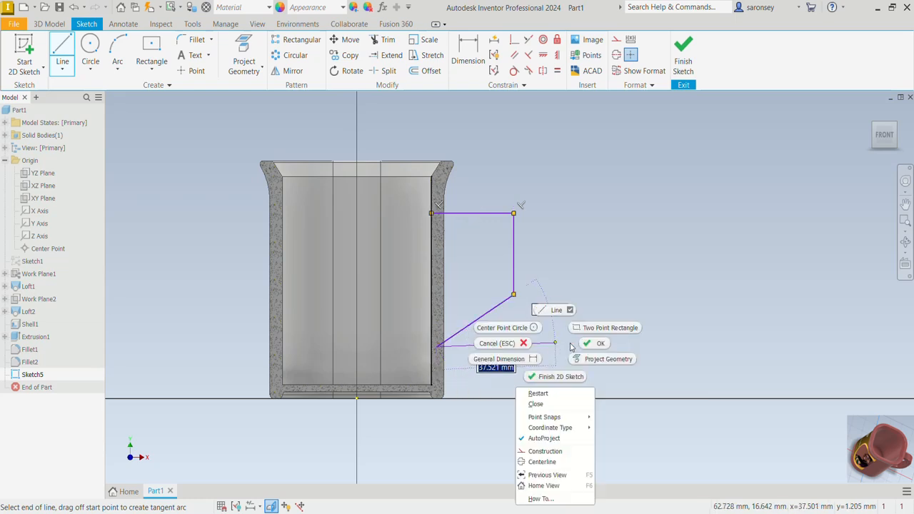
left_click(583, 347)
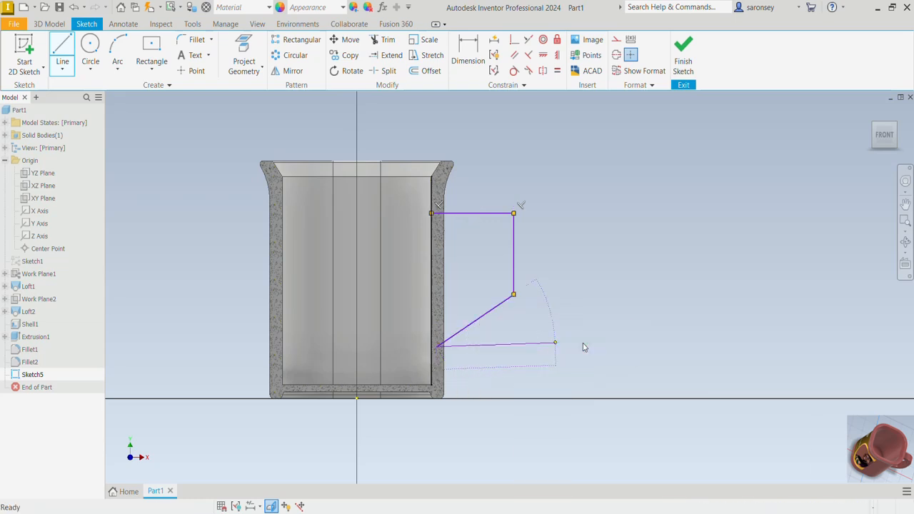
- Dimension the handle path's horizontal line to 25 mm and its vertical line to 32 mm
left_click(467, 54)
left_click(490, 213)
left_click(495, 201)
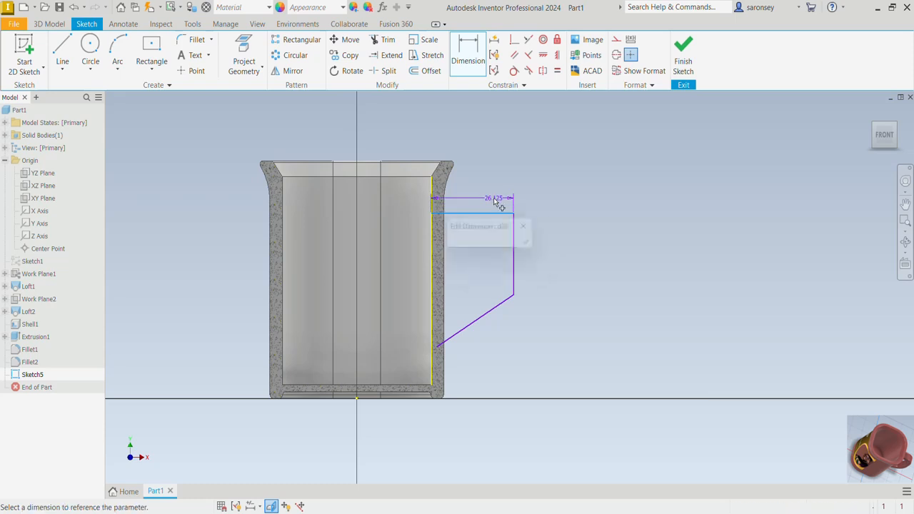
type("25")
key("Return")
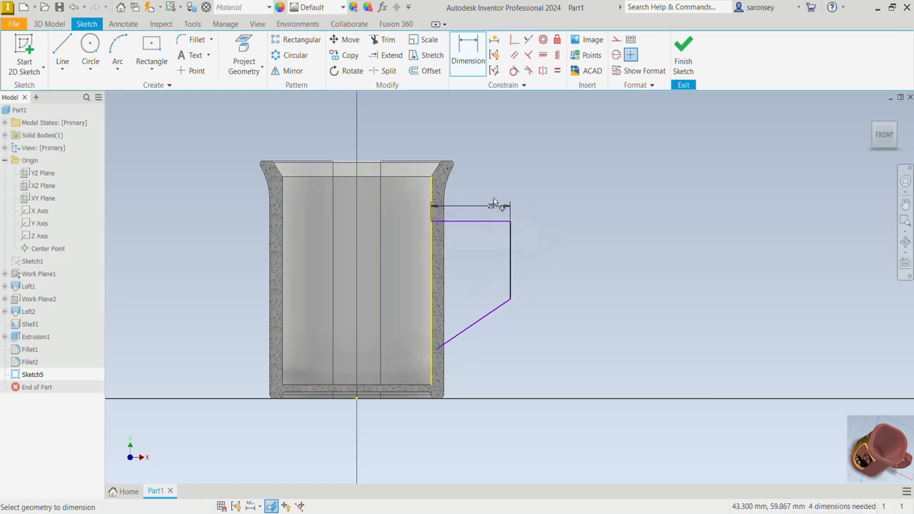
left_click(510, 246)
left_click(532, 255)
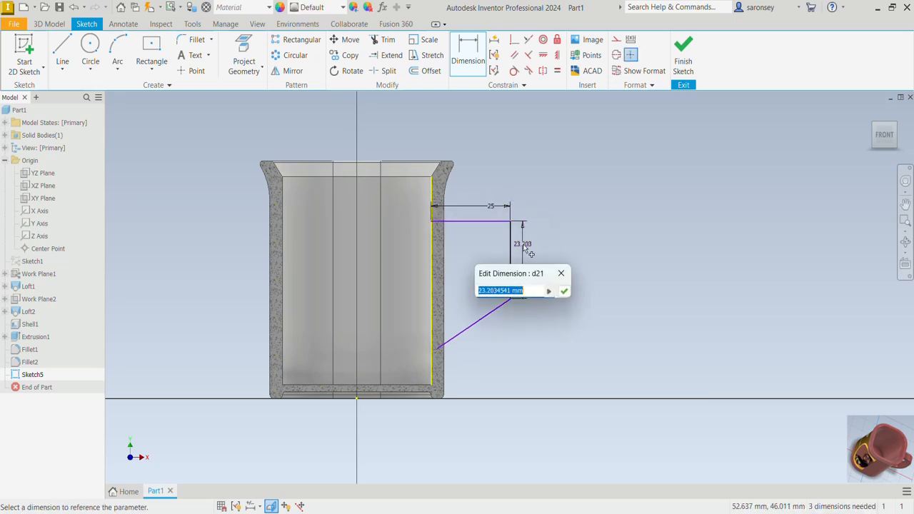
type("32")
key("Return")
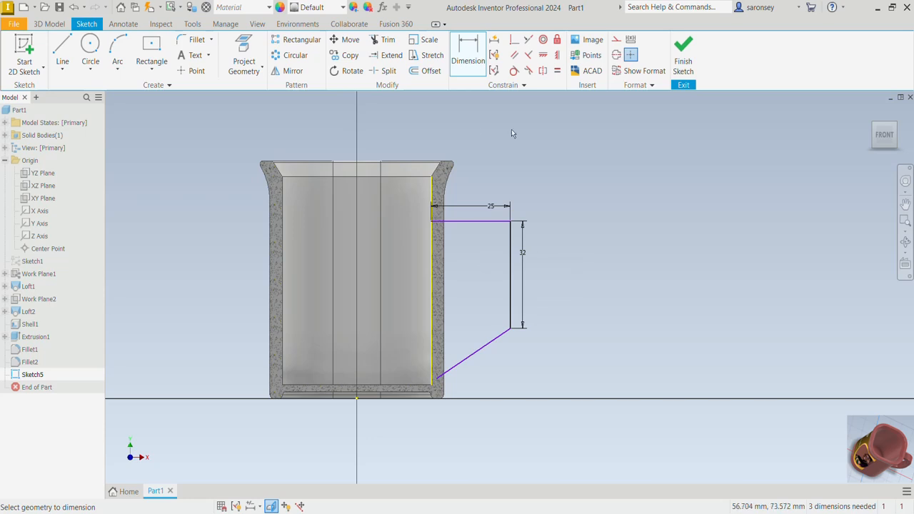
- Dimension the handle path's horizontal line to lie 12 mm below the mug's top rim edge
left_click(437, 163)
left_click(491, 222)
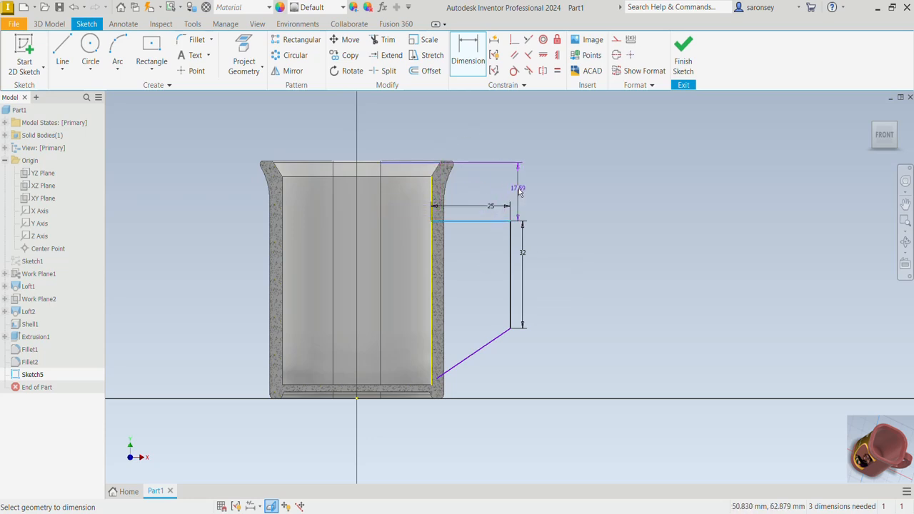
left_click(520, 191)
type("10")
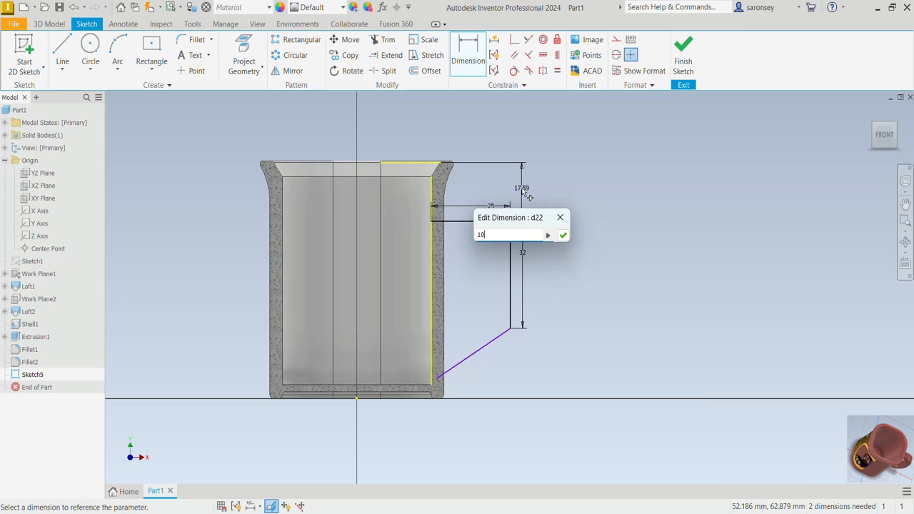
key("Return")
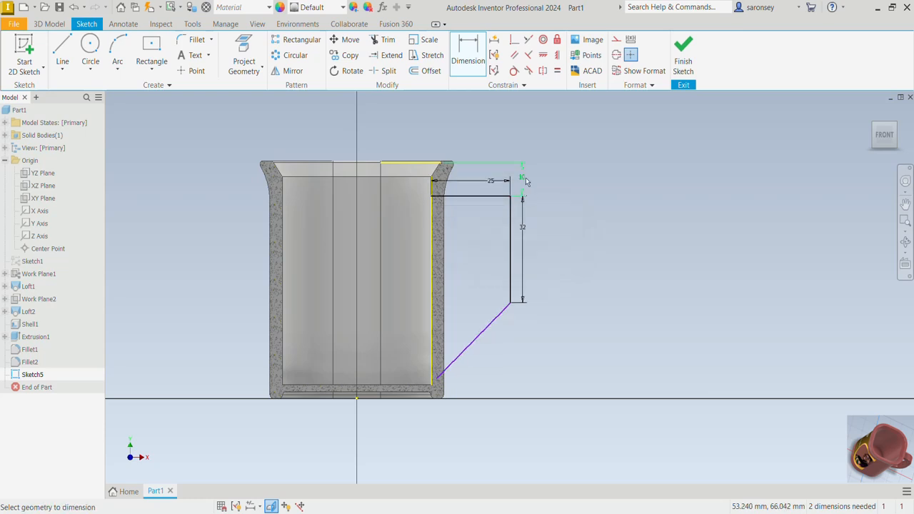
double_click(524, 180)
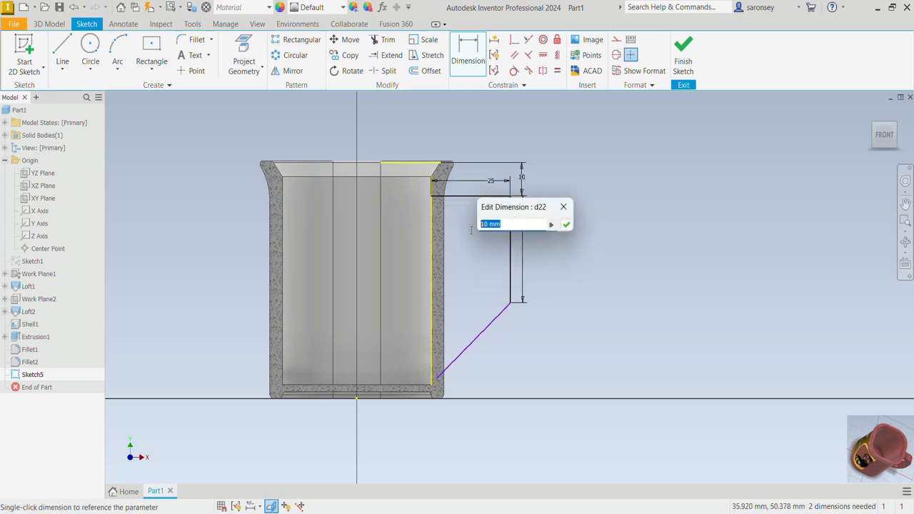
type("12")
key("Return")
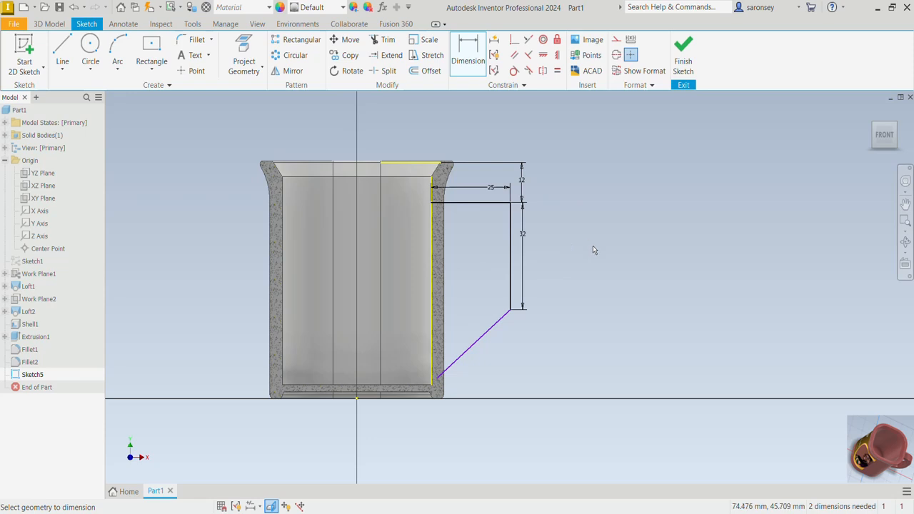
- Locate the diagonal line's lower endpoint 2 mm from the inner wall and 15 mm above the mug's bottom edge
left_click(435, 381)
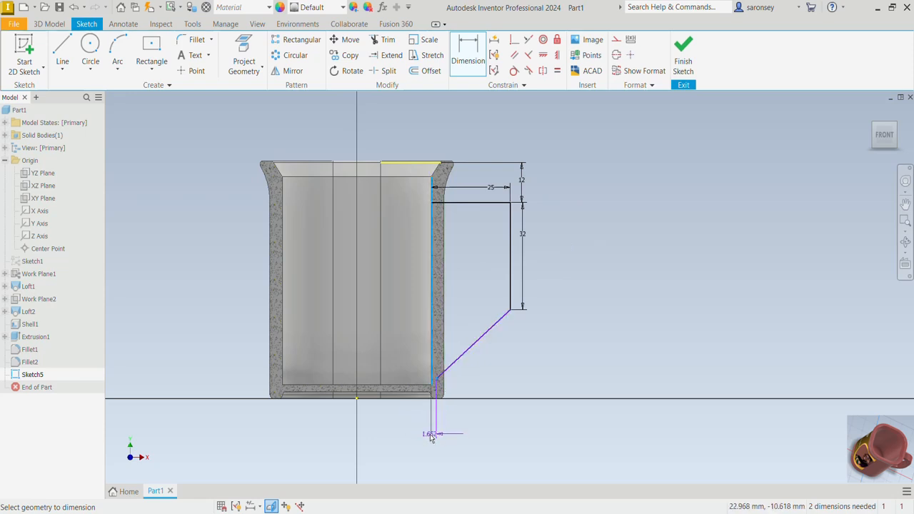
left_click(431, 436)
type("2")
key("Return")
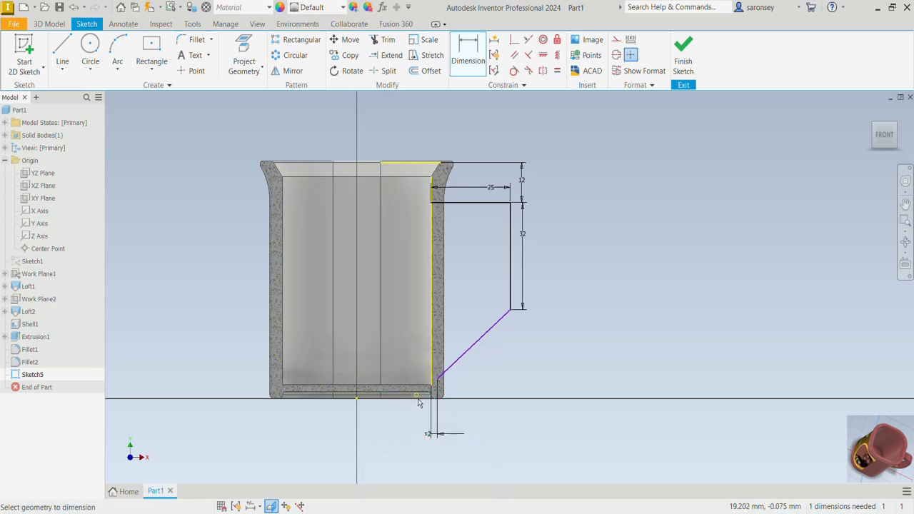
left_click(437, 387)
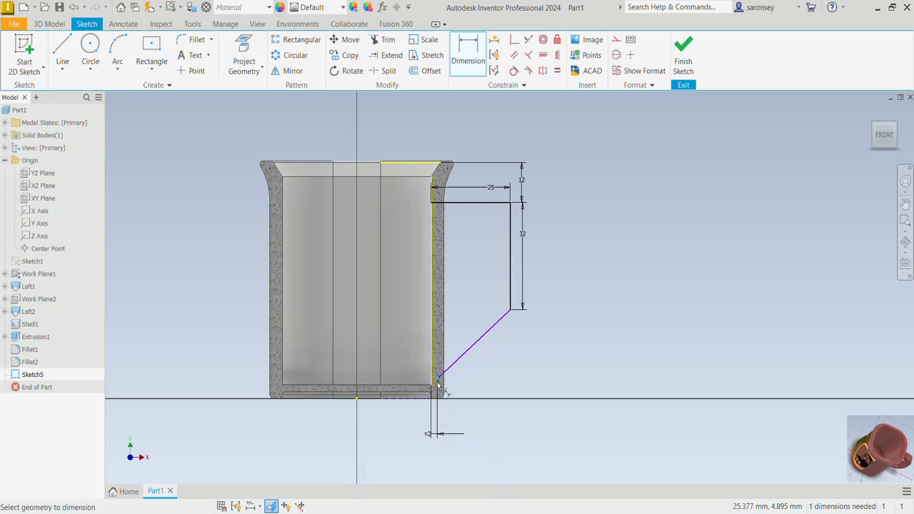
left_click(514, 386)
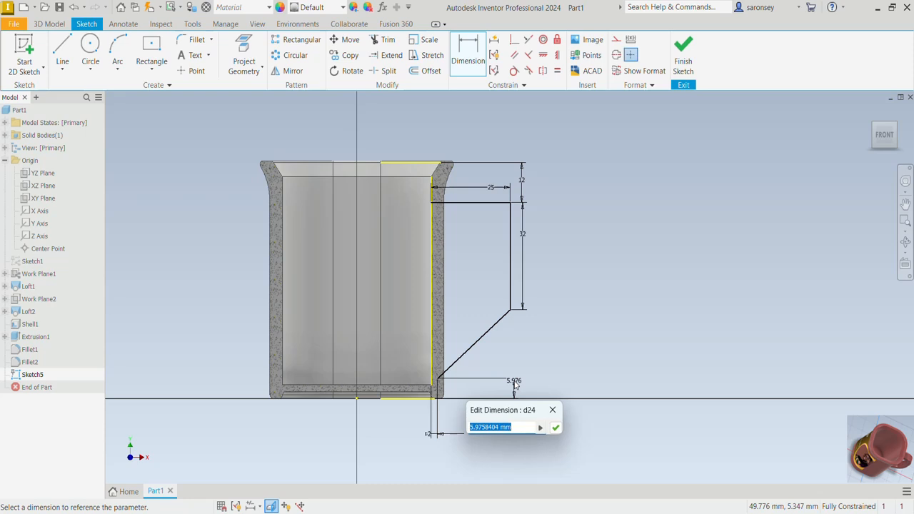
type("15")
key("Return")
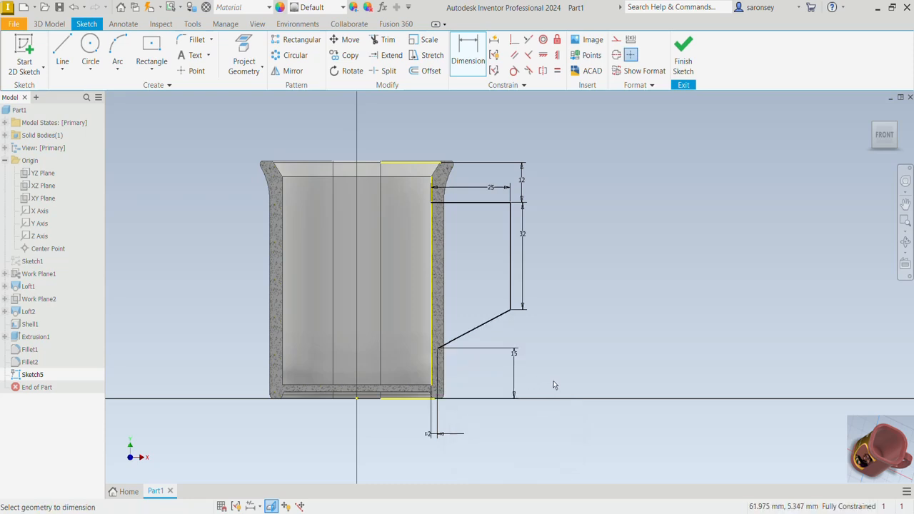
- Fillet the handle path's upper corner with 10 mm and its lower corner with 20 mm radius, and finish the sketch
left_click(195, 39)
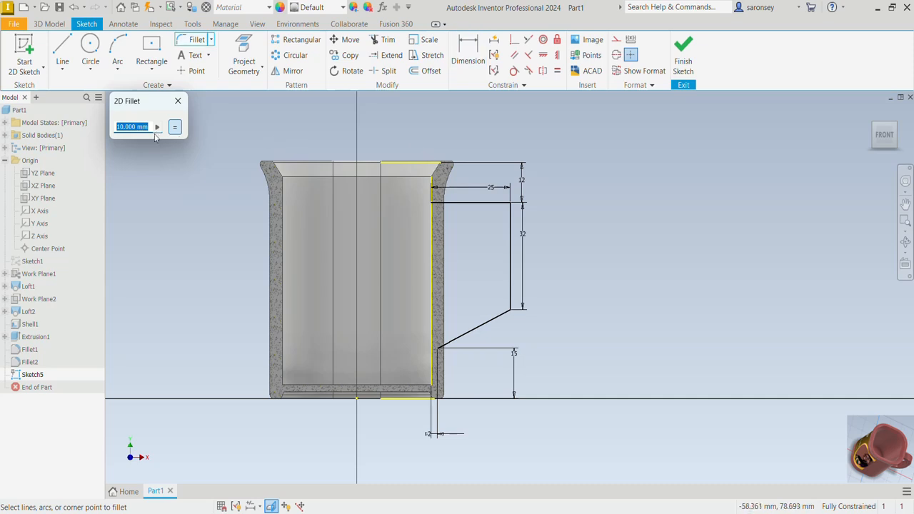
left_click(491, 204)
left_click(510, 224)
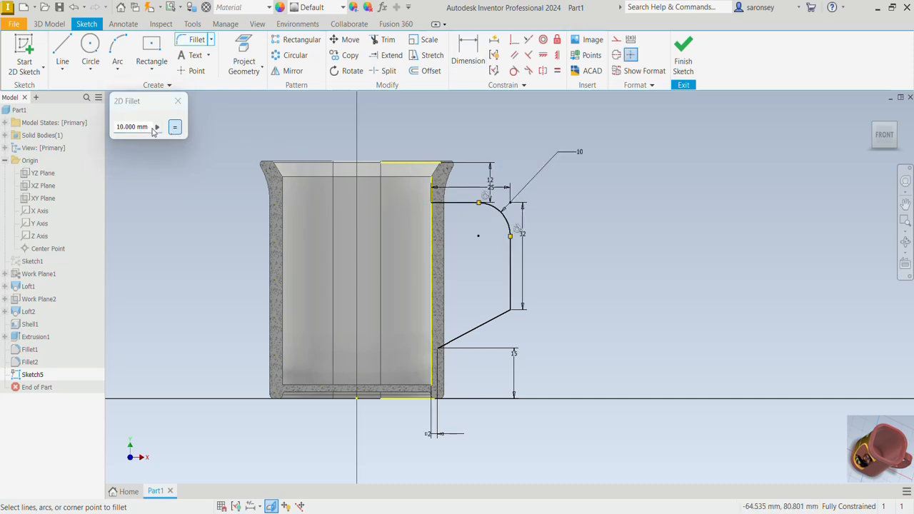
left_click(114, 127)
type("20")
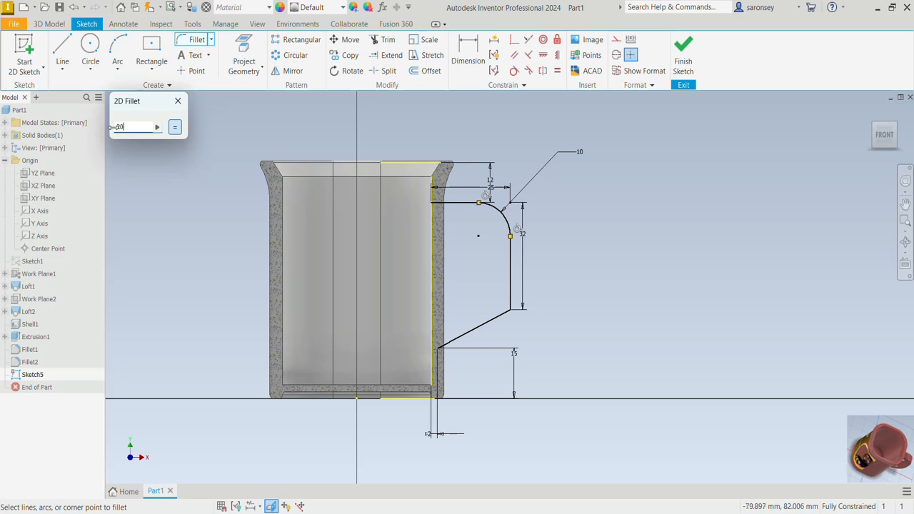
left_click(508, 301)
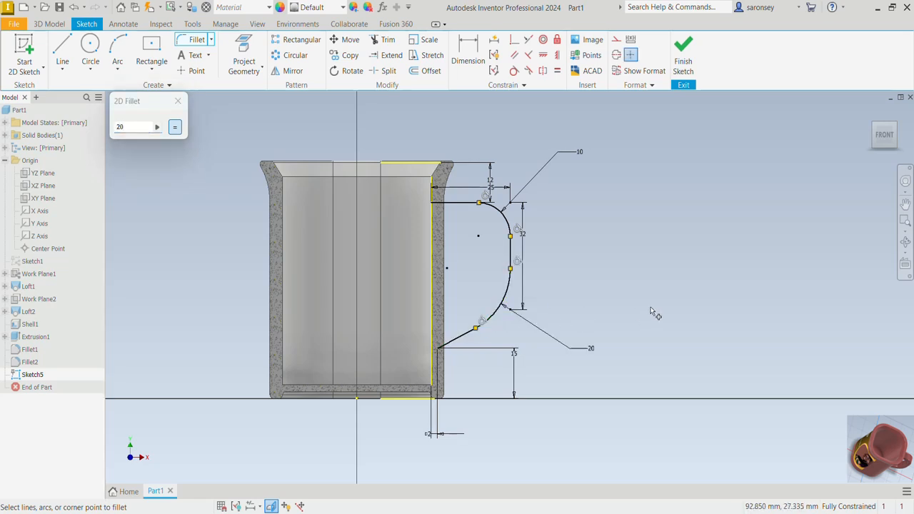
left_click(178, 104)
key("F6")
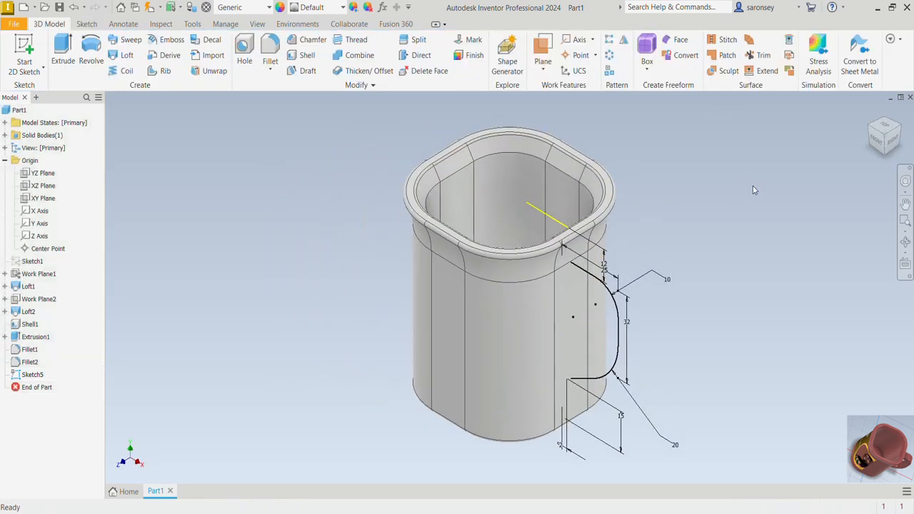
- Start a new 2D sketch on the mug's flat outer wall face on the handle side
left_click(25, 50)
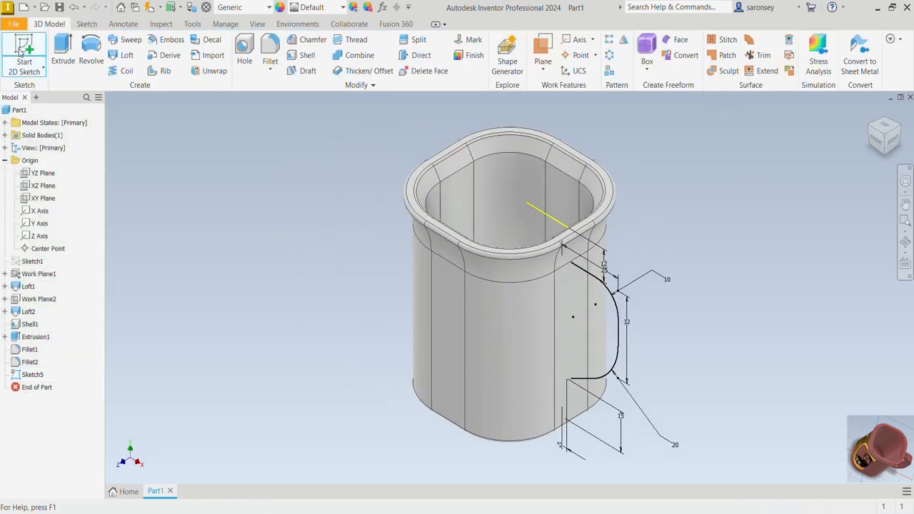
left_click(578, 281)
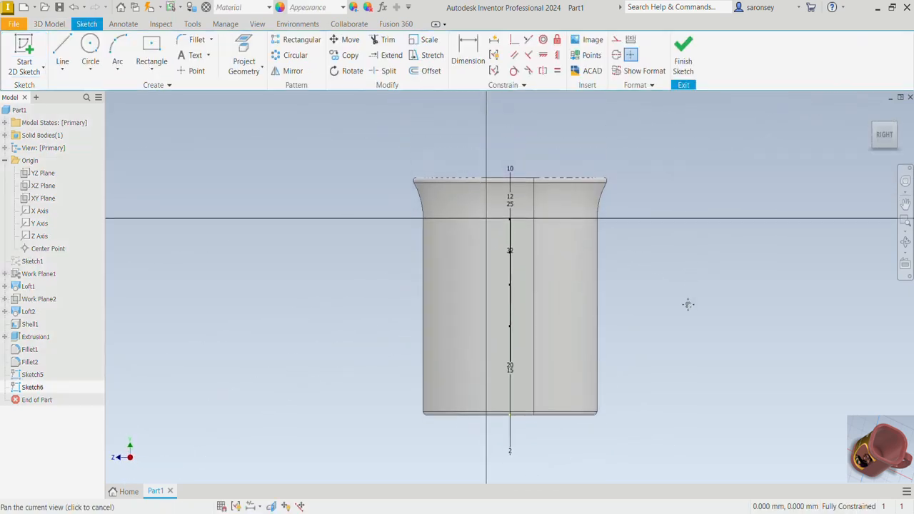
left_click(243, 57)
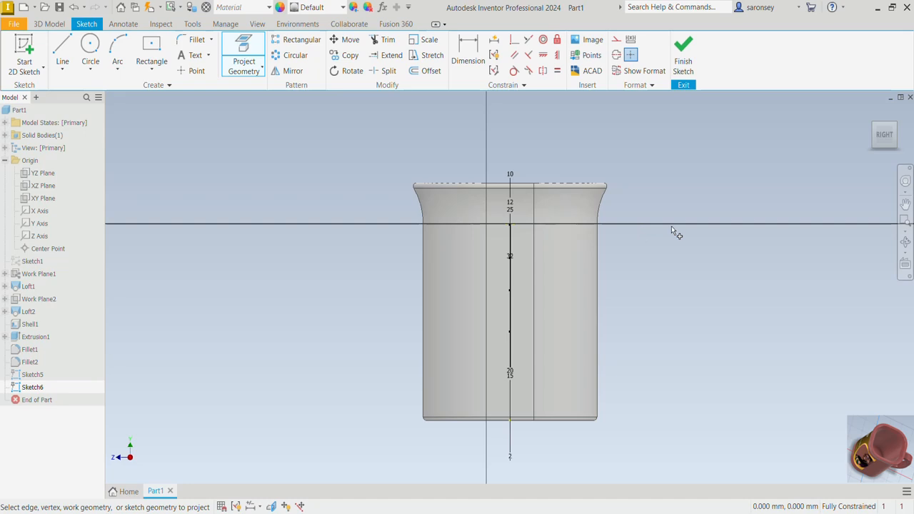
- Draw a two-point center rectangle 12 mm wide and 6 mm high, centered on the handle path's horizontal top line
left_click(164, 72)
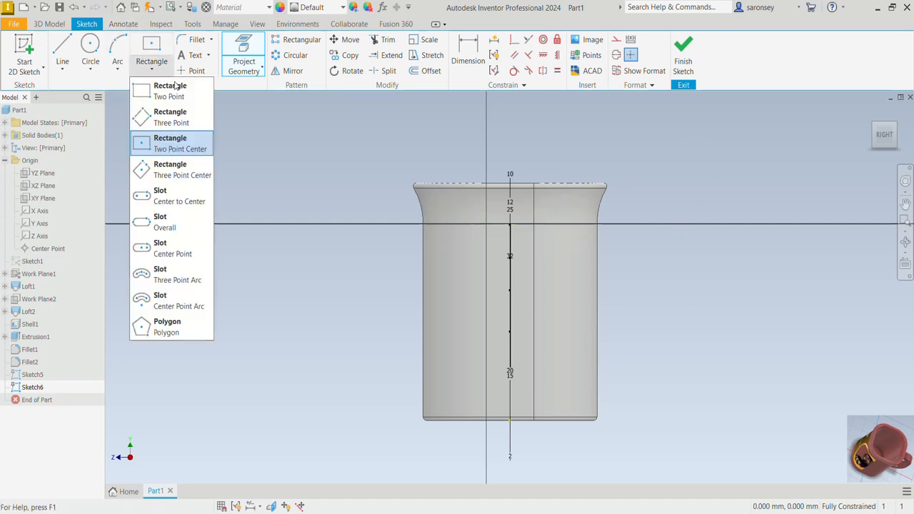
left_click(180, 144)
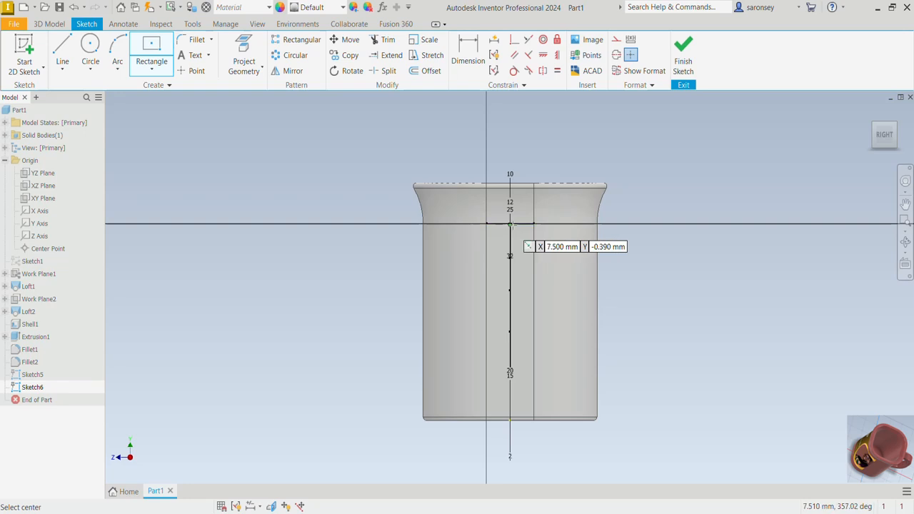
left_click(510, 225)
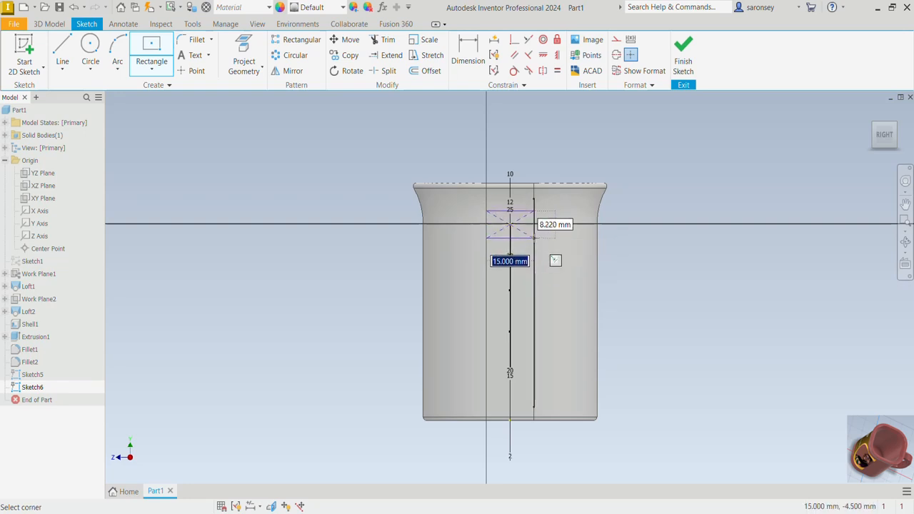
scroll(534, 235, "up", 3)
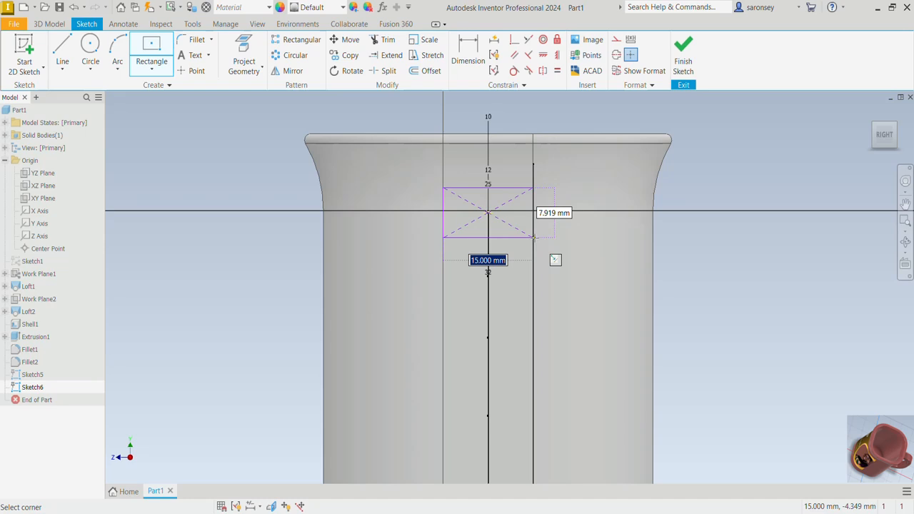
type("12")
key("Tab")
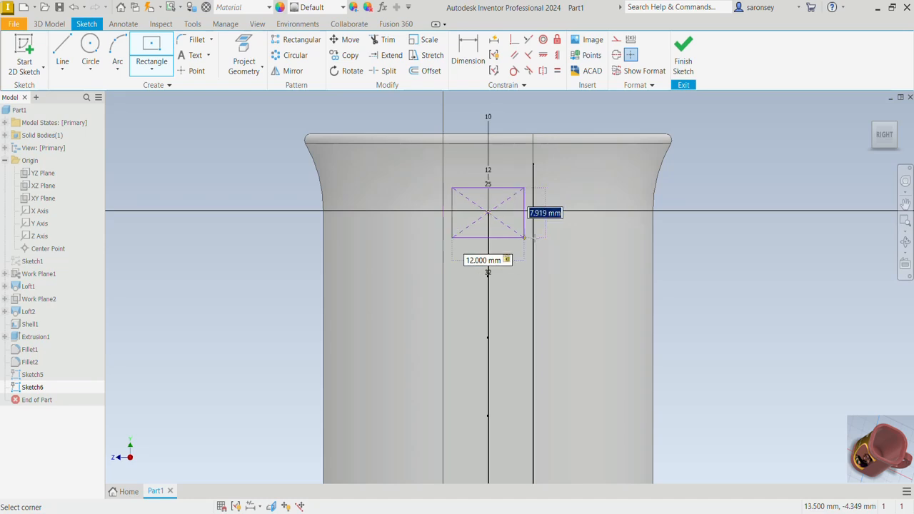
type("6")
key("Return")
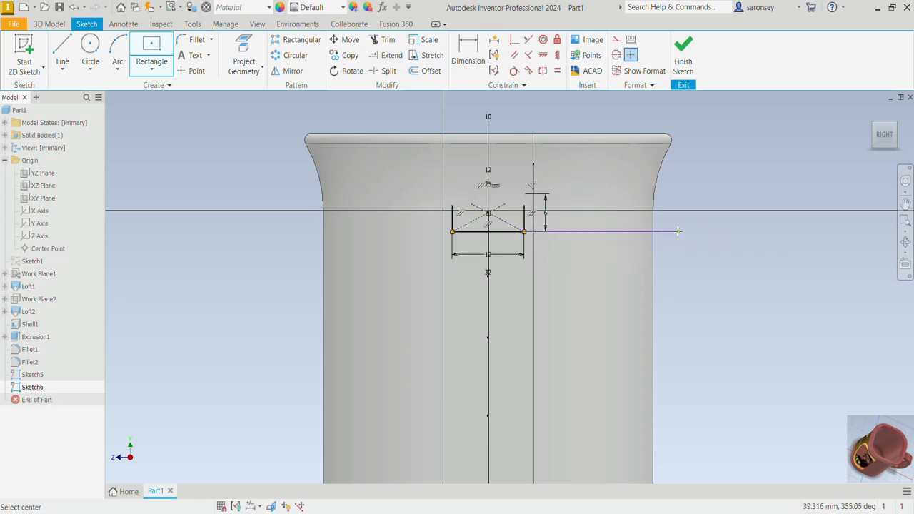
key("Escape")
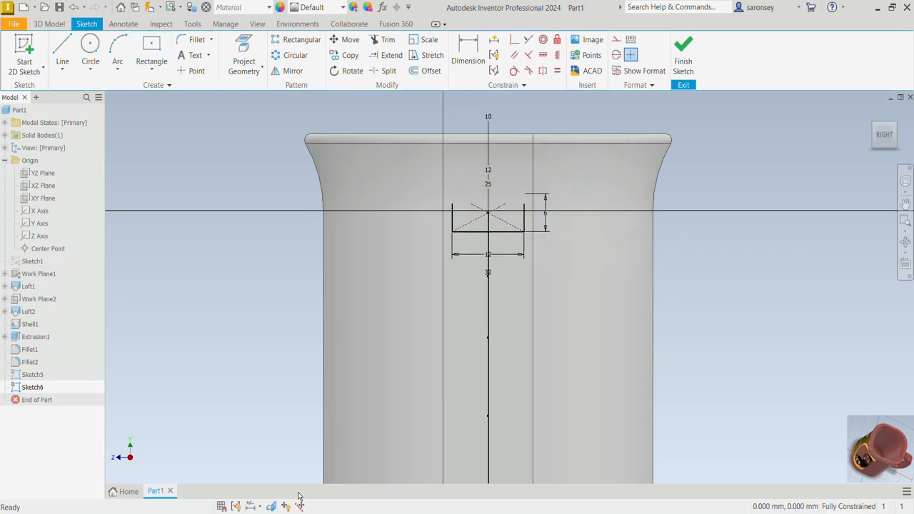
- Slice the model graphics at the sketch plane and fillet all four corners of the rectangle with a 2 mm radius
left_click(271, 506)
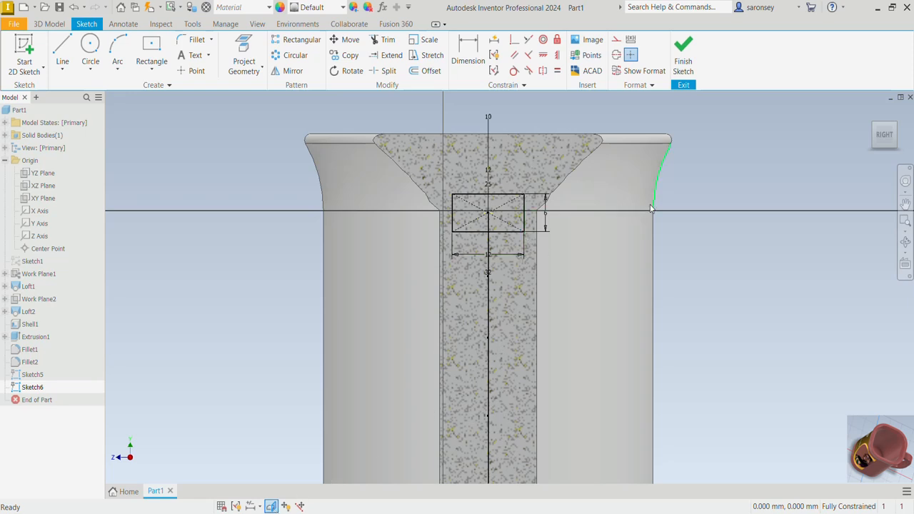
key("f")
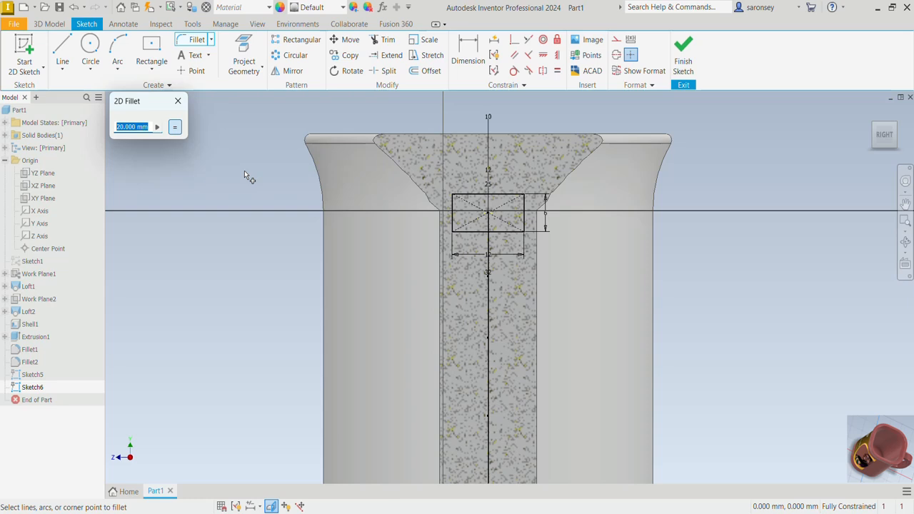
type("2")
left_click(476, 200)
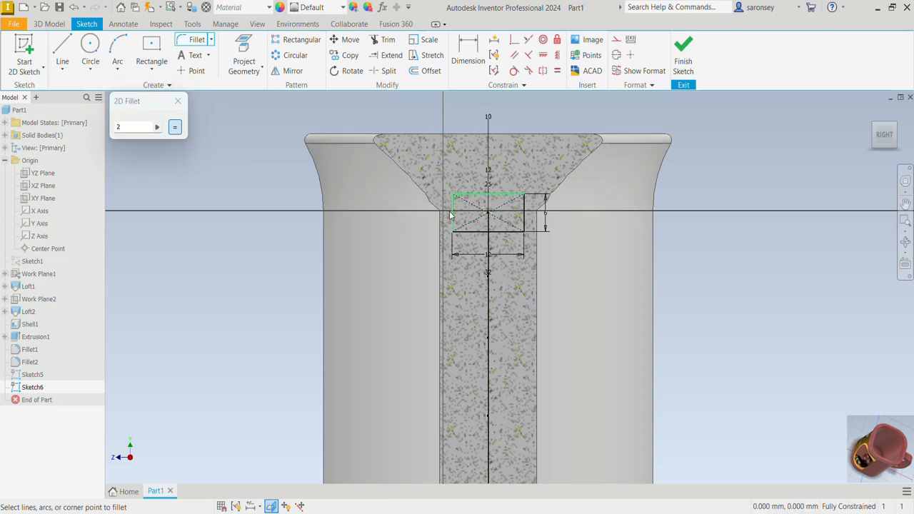
left_click(451, 216)
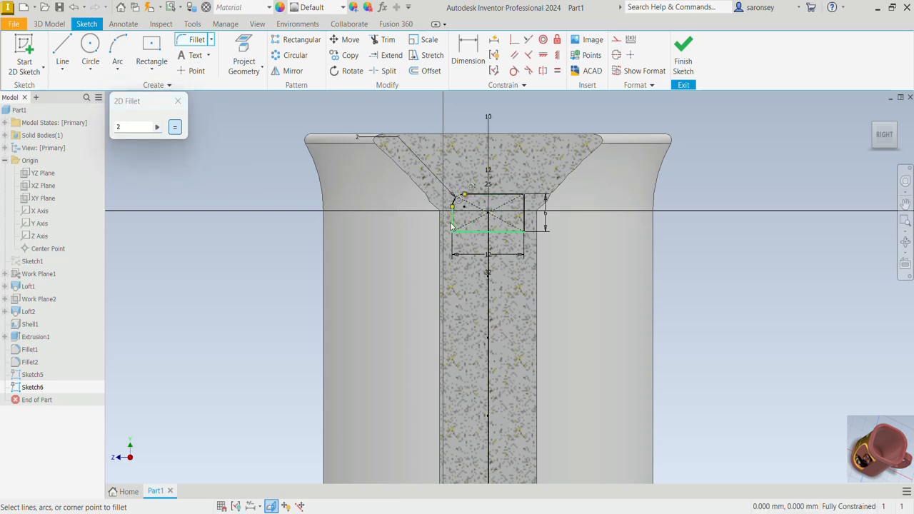
left_click(451, 224)
left_click(483, 230)
left_click(524, 224)
left_click(500, 195)
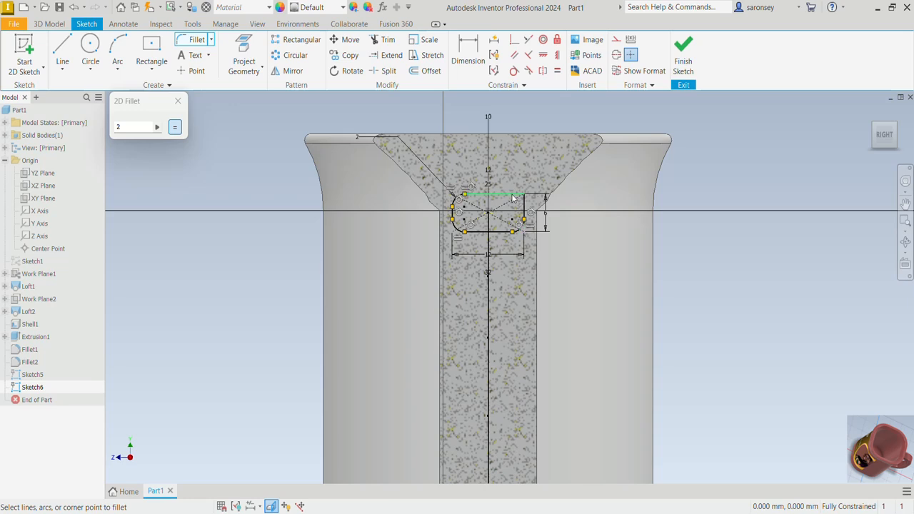
left_click(524, 207)
left_click(177, 101)
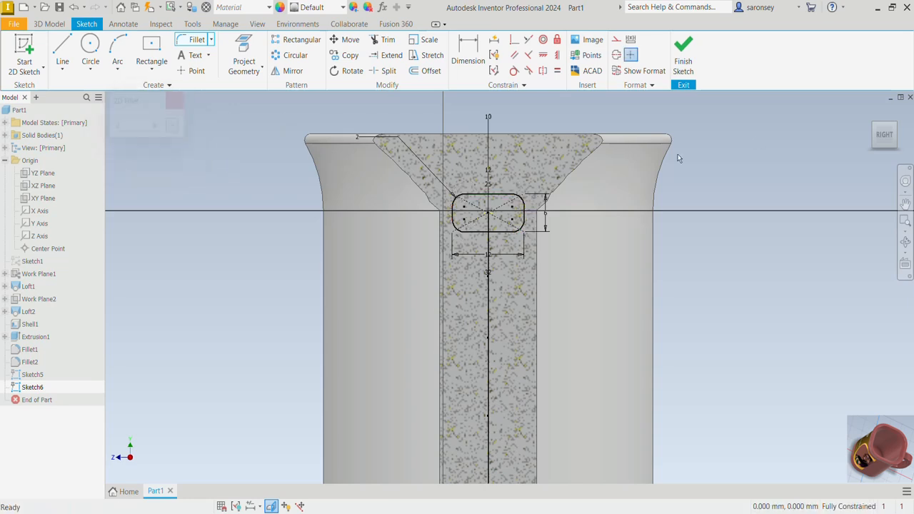
- Finish the profile sketch and sweep the rounded rectangle along the handle path, joined to the mug body
left_click(683, 54)
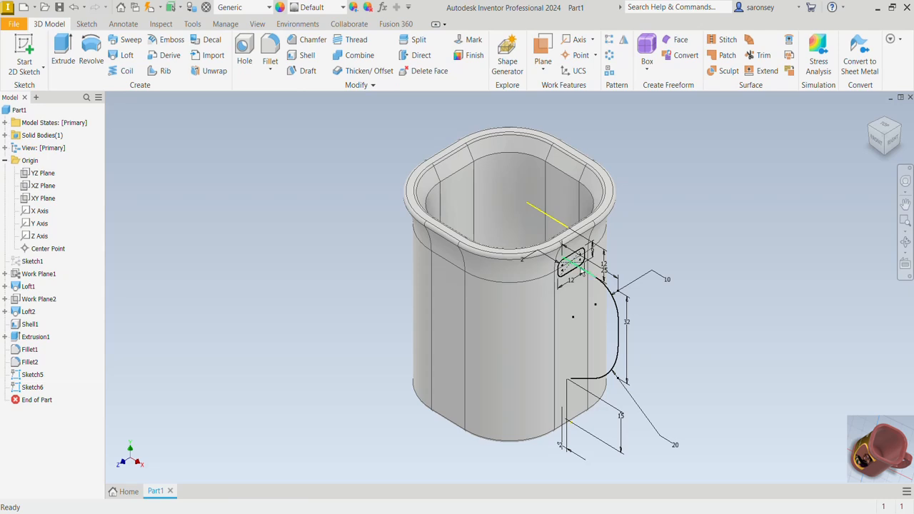
left_click(136, 43)
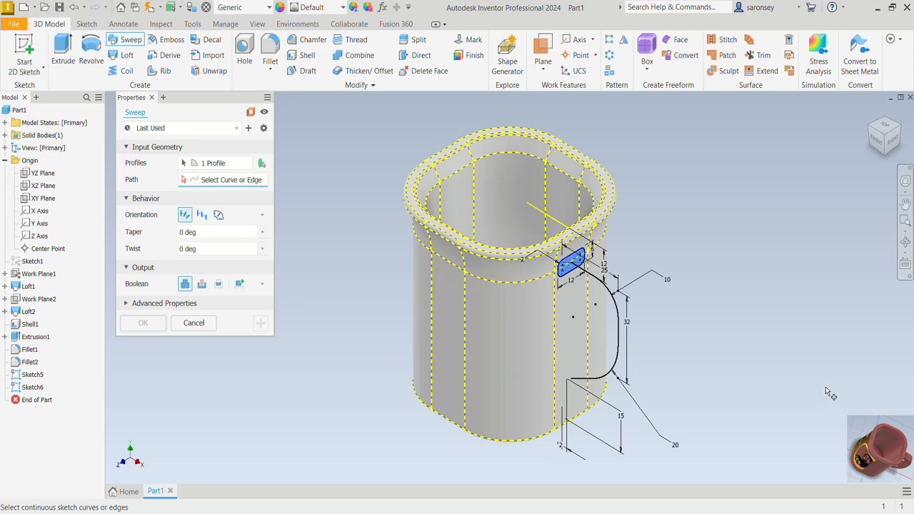
left_click(620, 347)
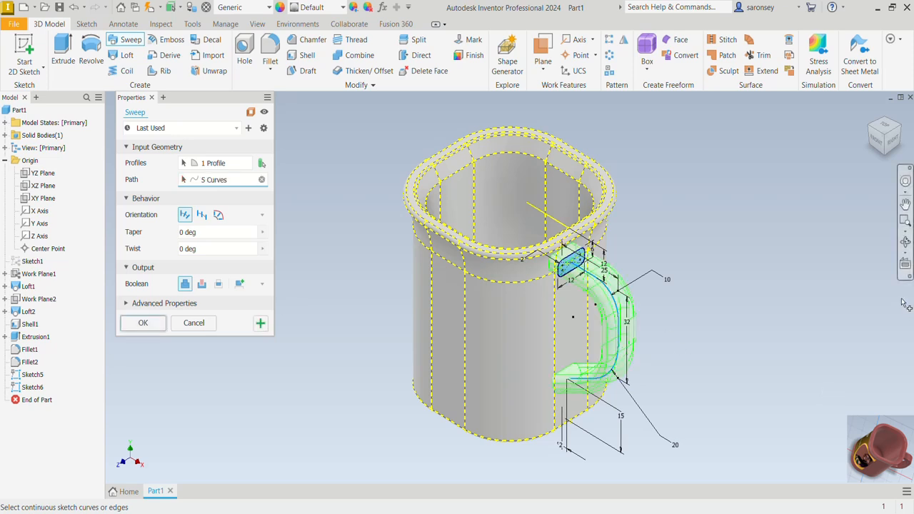
left_click(142, 323)
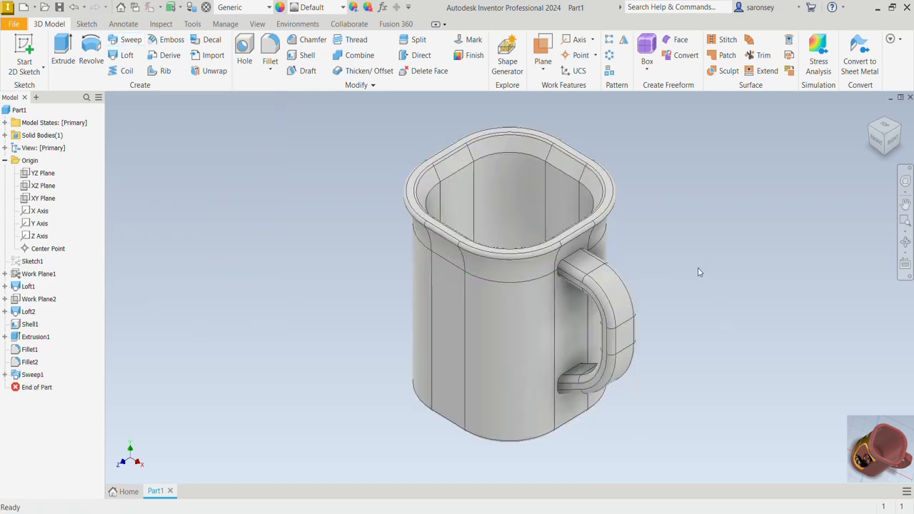
- Fillet the edges where both ends of the handle meet the mug wall with a 4 mm radius
middle_click_drag(698, 269, 755, 257, "shift")
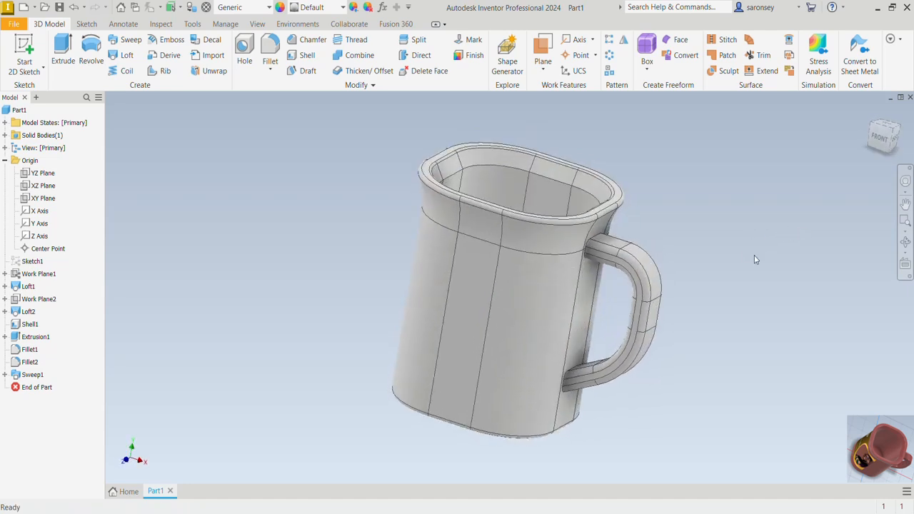
left_click(870, 112)
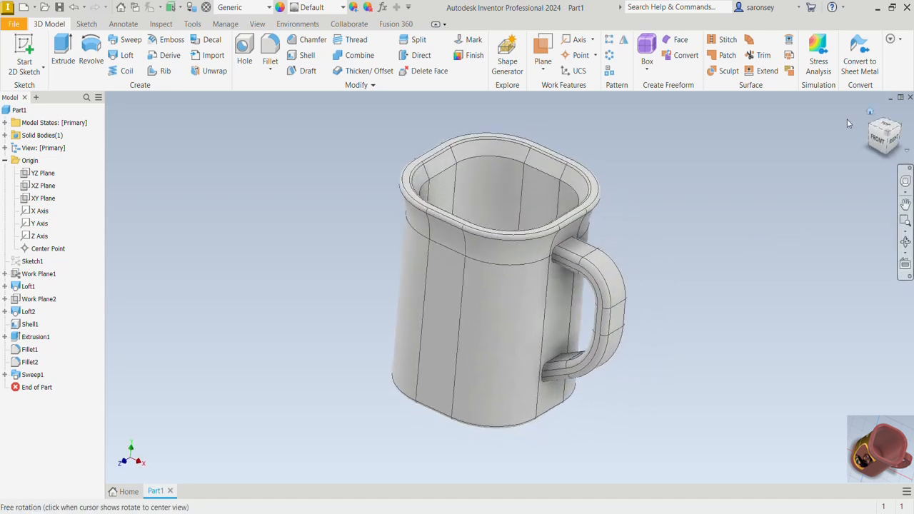
left_click(275, 49)
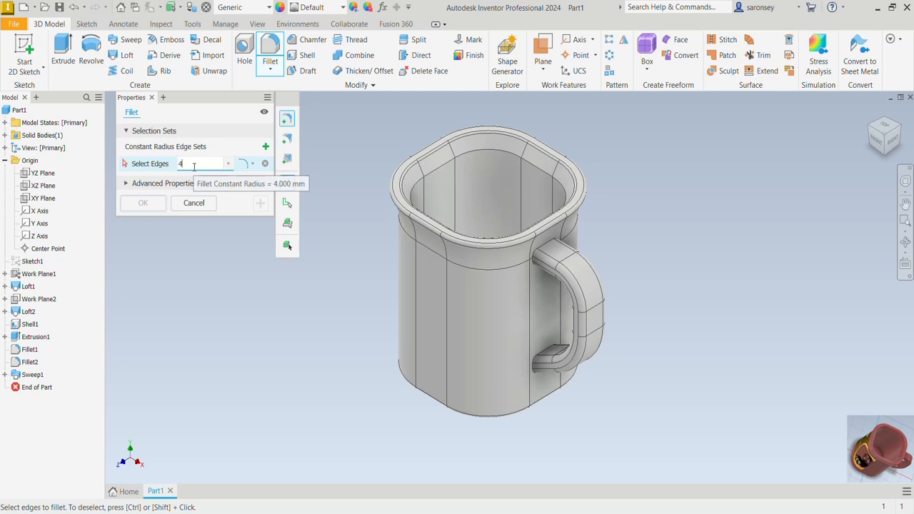
left_click(544, 359)
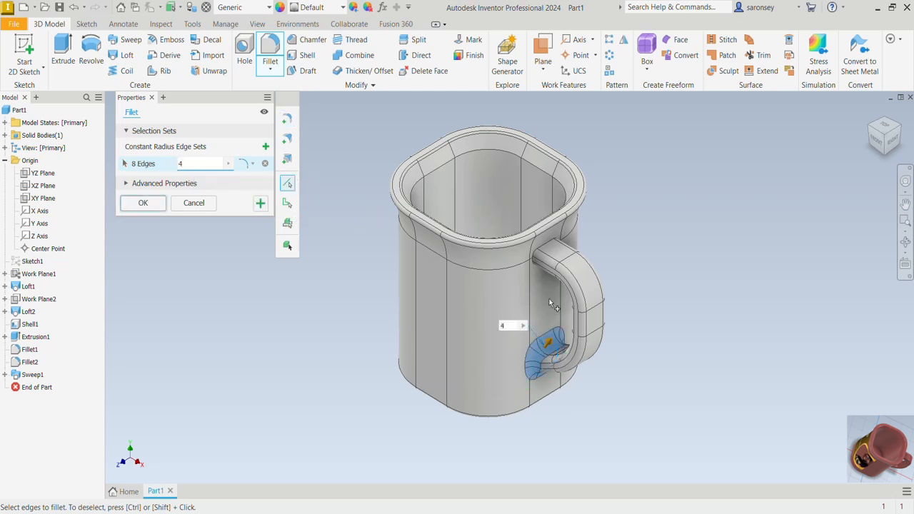
left_click(540, 261)
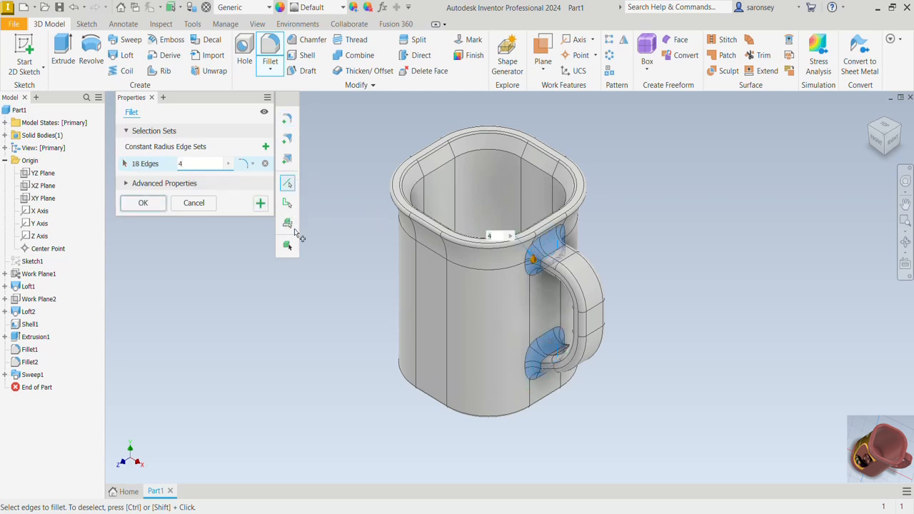
left_click(143, 202)
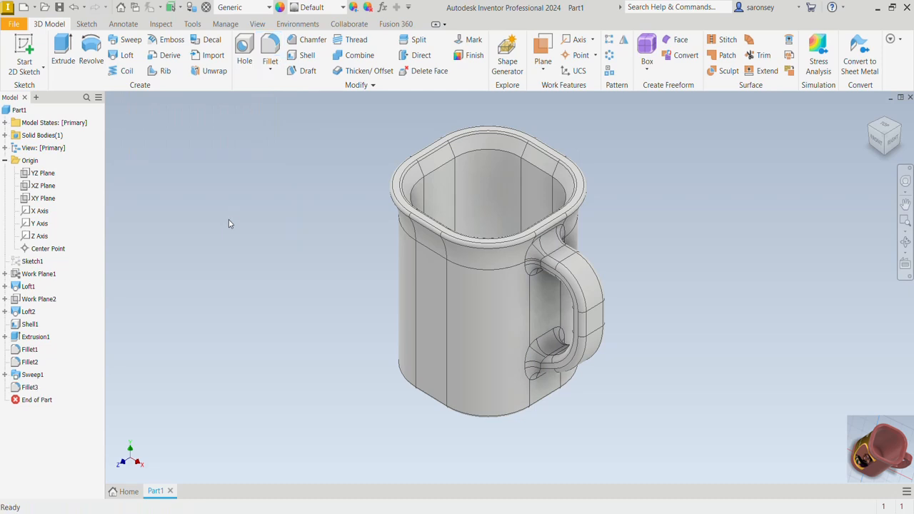
- Create a work plane offset 27 mm outward from the mug's flat front face
scroll(581, 157, "down", 1)
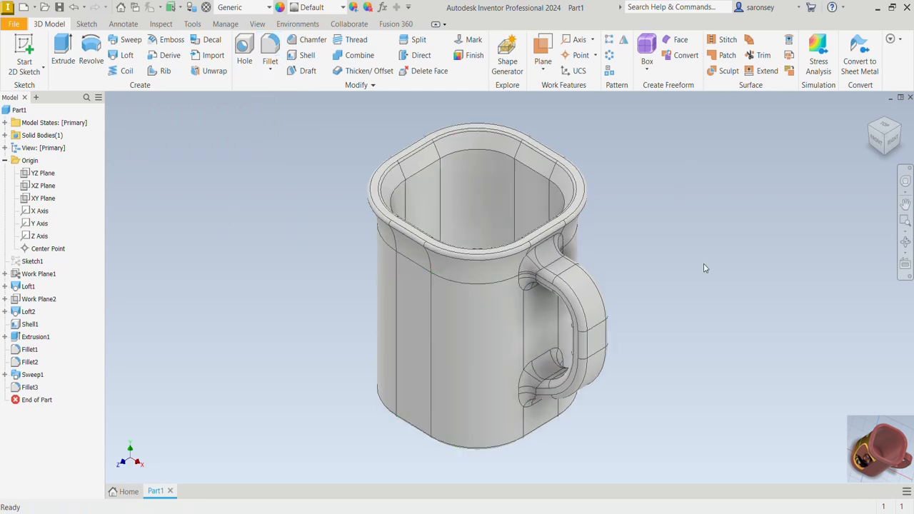
left_click(542, 68)
left_click(571, 116)
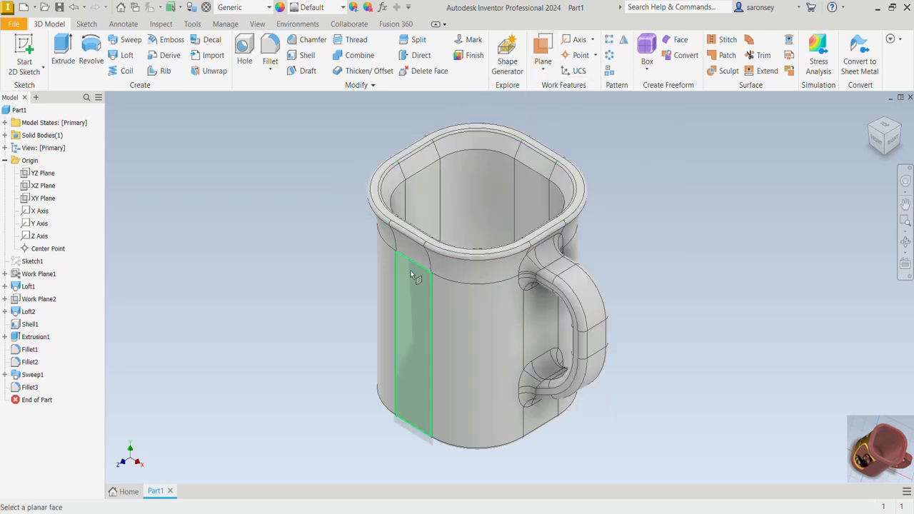
left_click(410, 283)
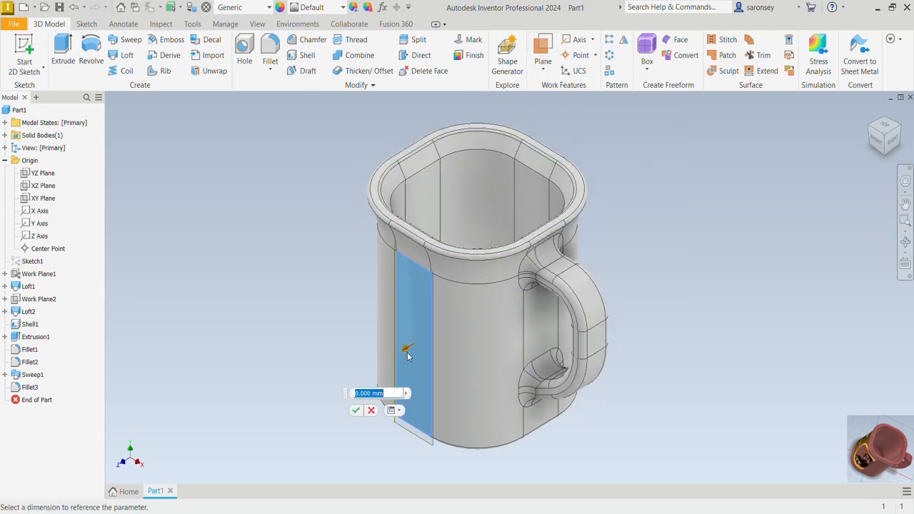
left_click_drag(409, 356, 345, 386)
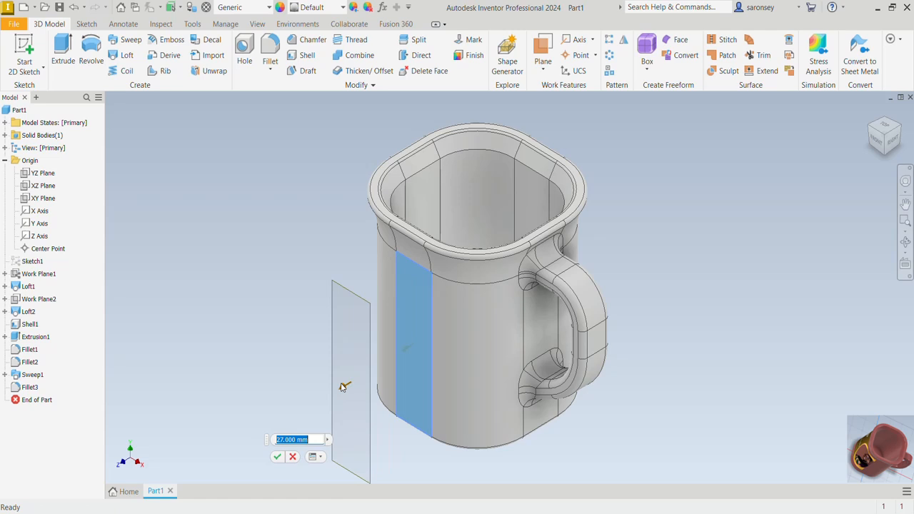
left_click(277, 457)
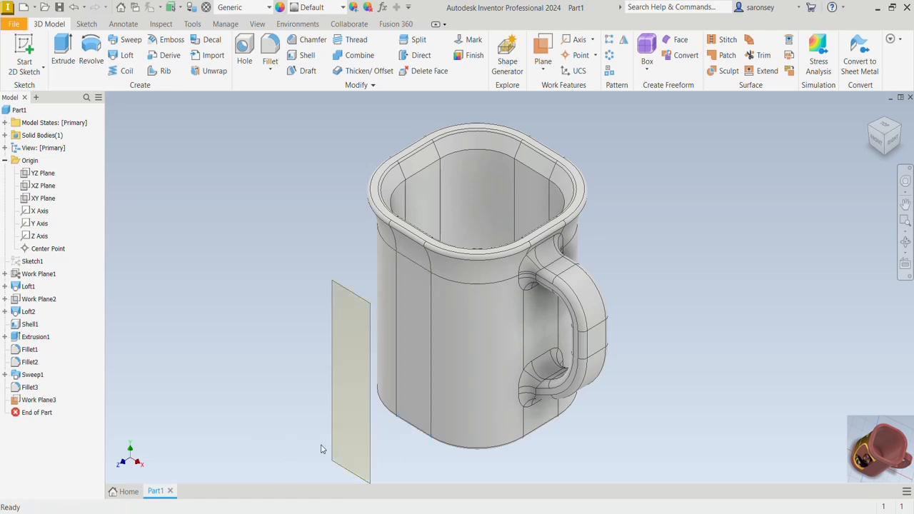
left_click(368, 363)
left_click(396, 356)
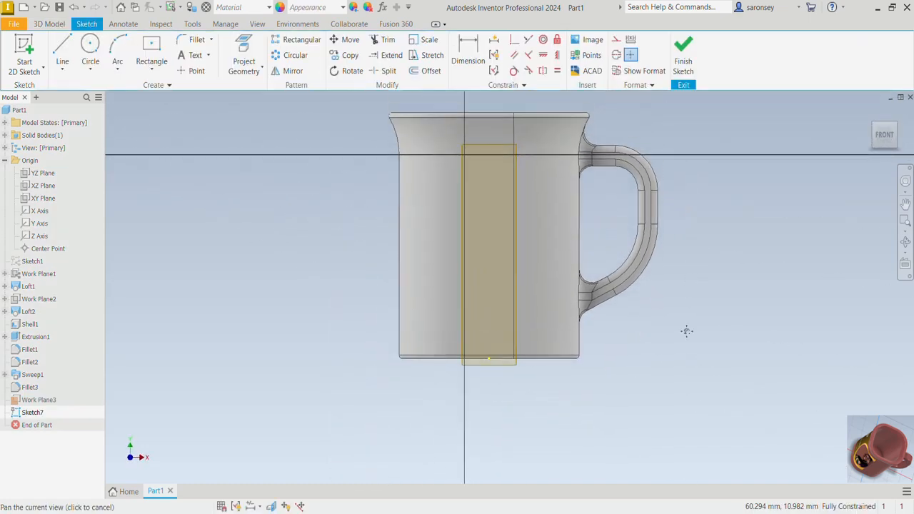
left_click(591, 41)
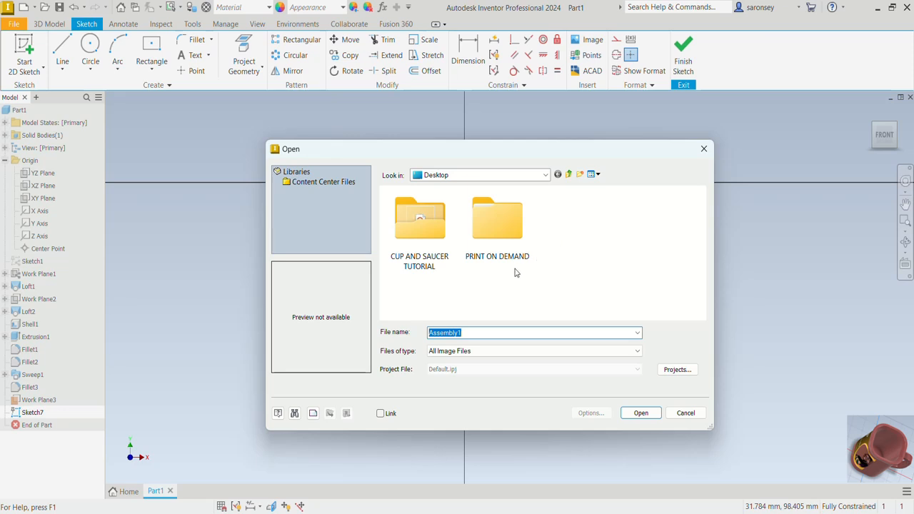
double_click(420, 219)
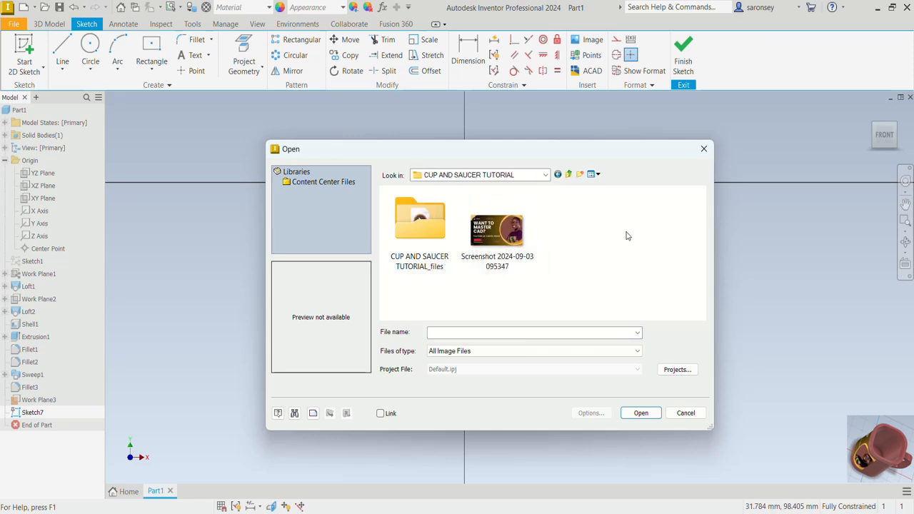
left_click(514, 238)
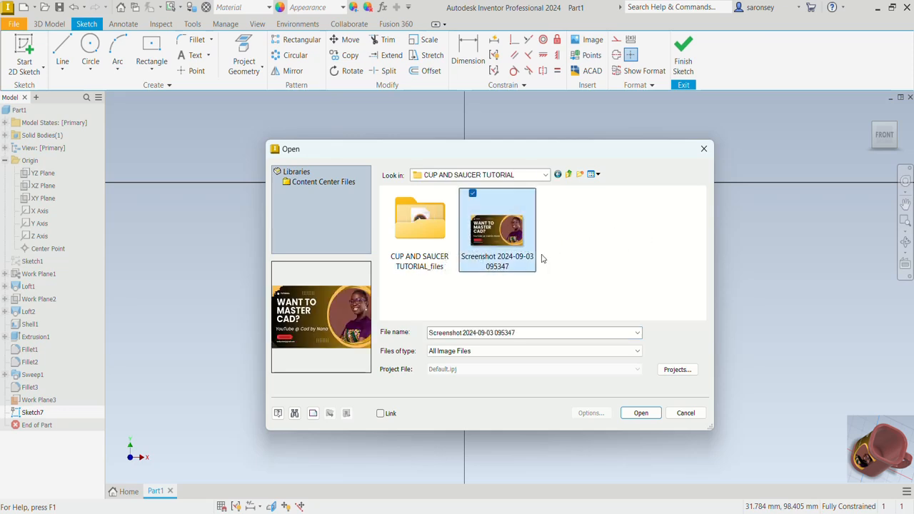
left_click(640, 413)
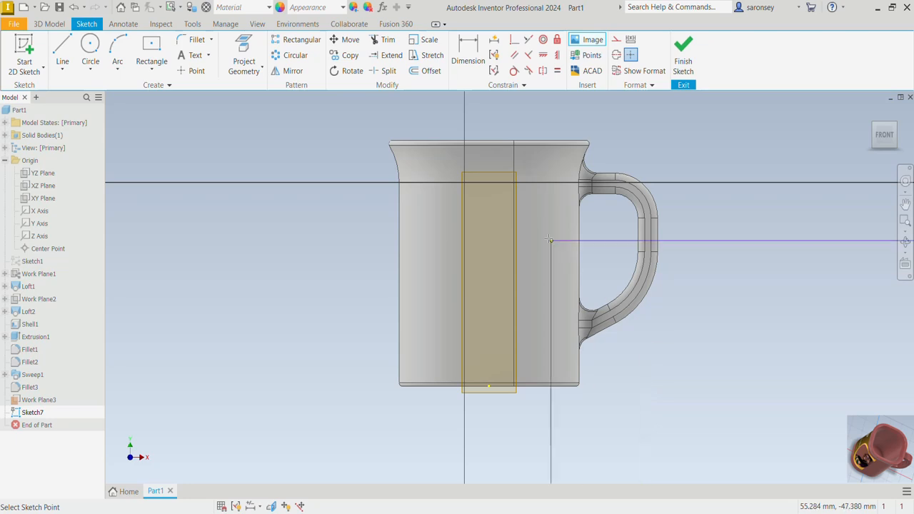
left_click(249, 136)
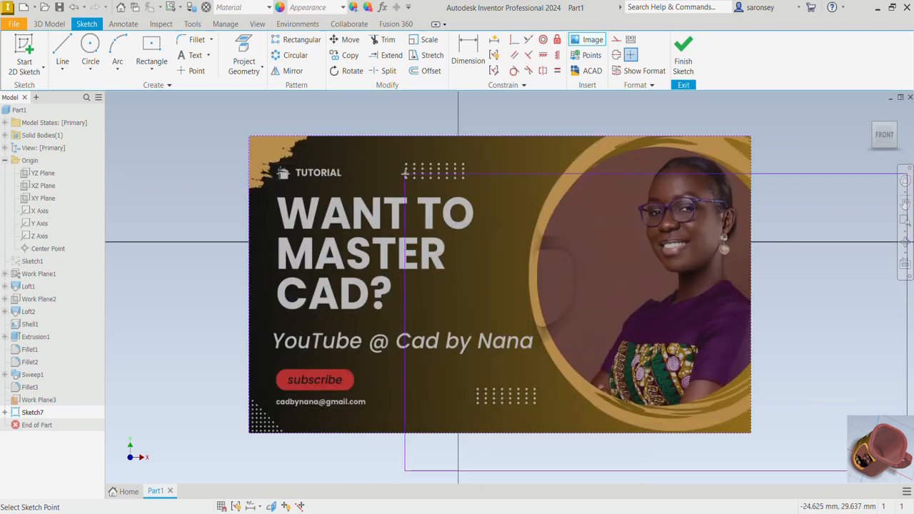
key("Escape")
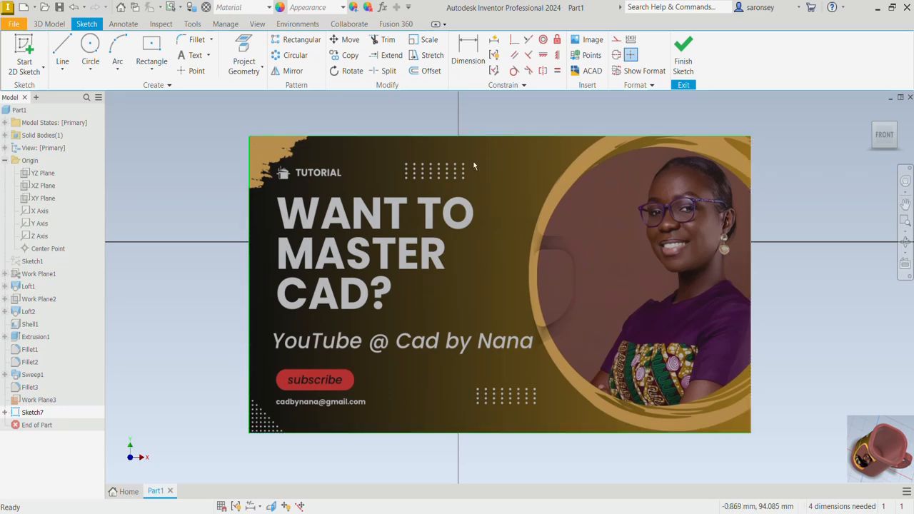
- Shrink the image to fit within the mug's height, align its right edge with the vertical sketch axis just below the horizontal axis, and finish the sketch
left_click_drag(249, 137, 249, 294)
left_click_drag(483, 295, 457, 245)
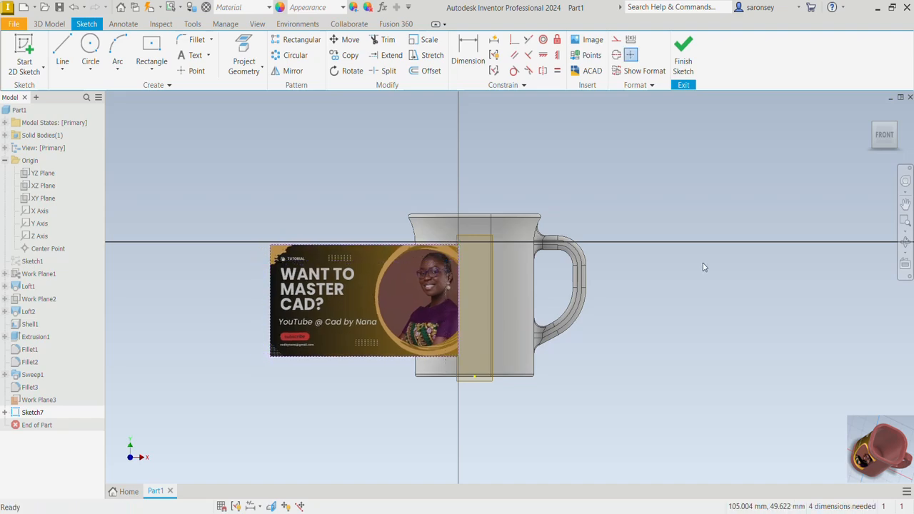
left_click(682, 53)
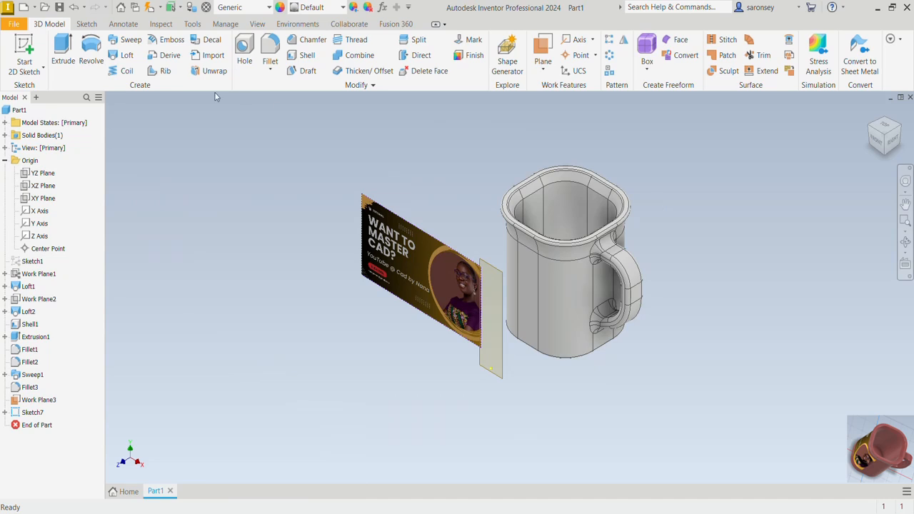
- Apply the image as a decal on the mug's flat front face, with Automatic Face Chain and Wrap to Face on
left_click(211, 40)
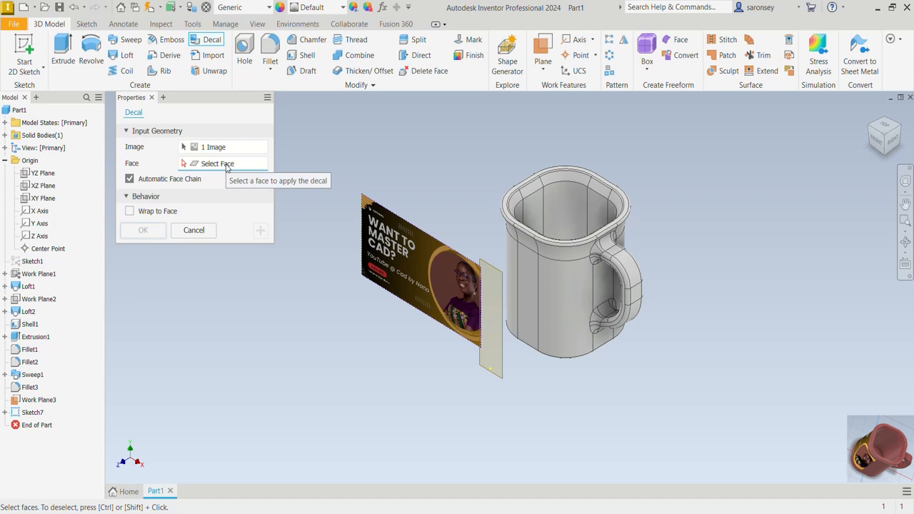
left_click(532, 285)
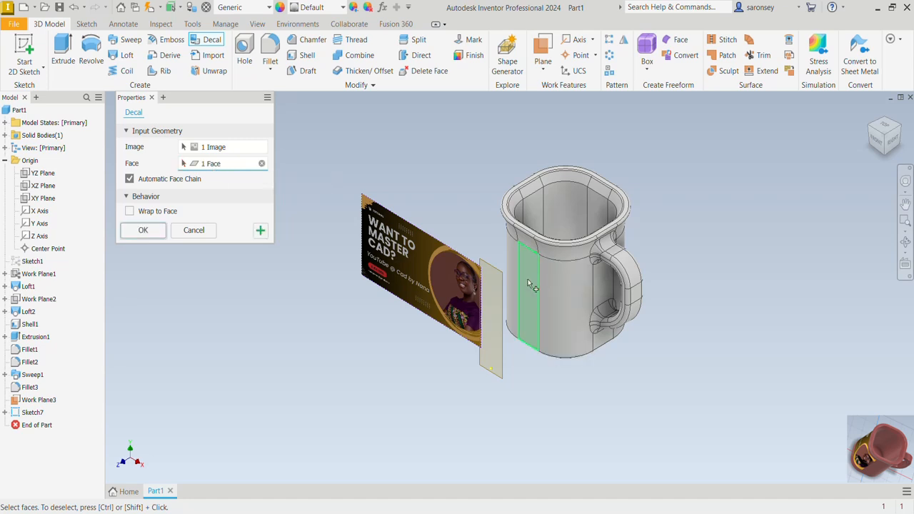
left_click(129, 211)
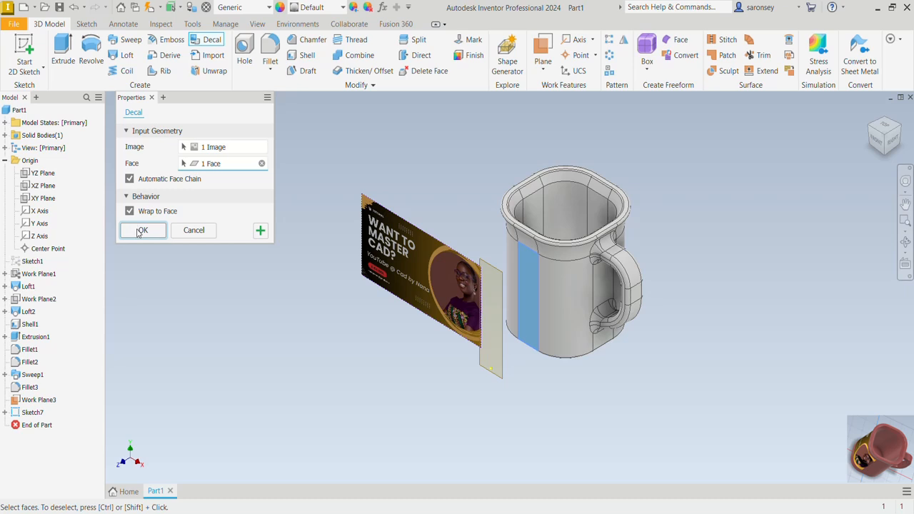
left_click(140, 232)
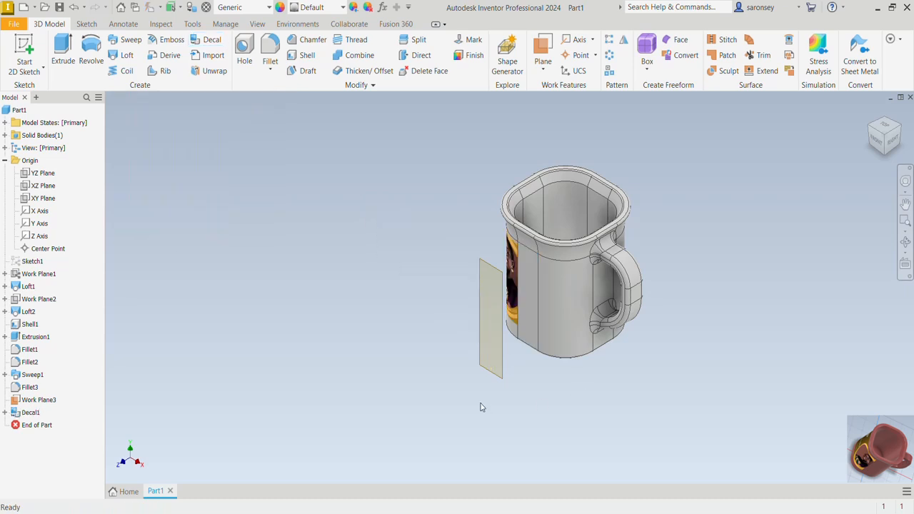
- Hide the offset work plane in front of the mug and return to the home view
middle_click_drag(480, 407, 540, 414, "shift")
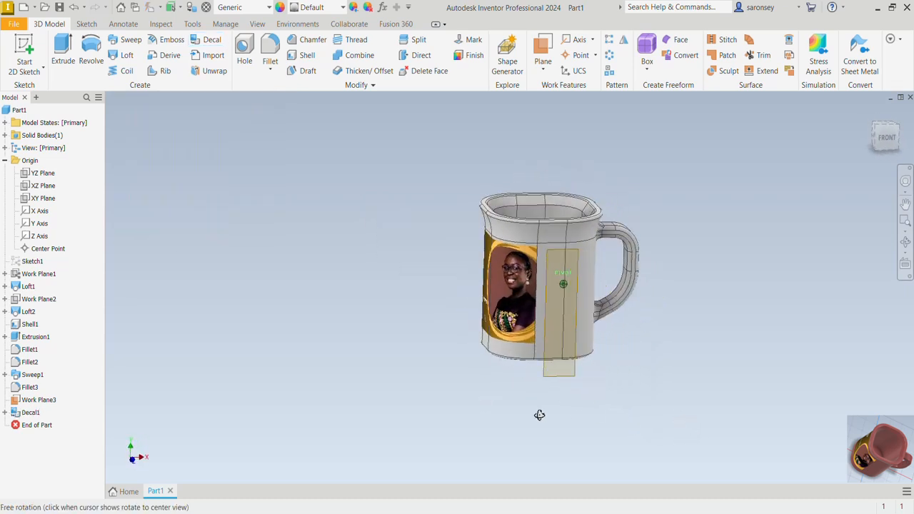
left_click(575, 329)
right_click(575, 329)
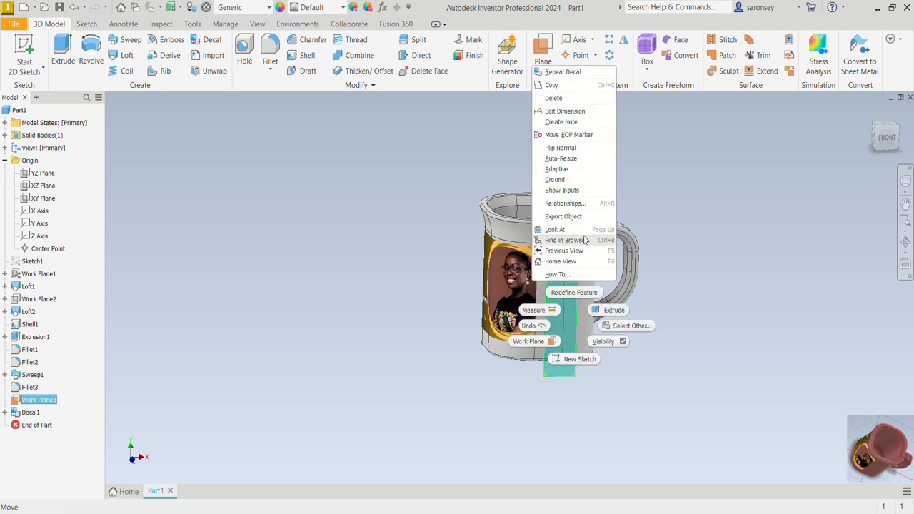
left_click(602, 341)
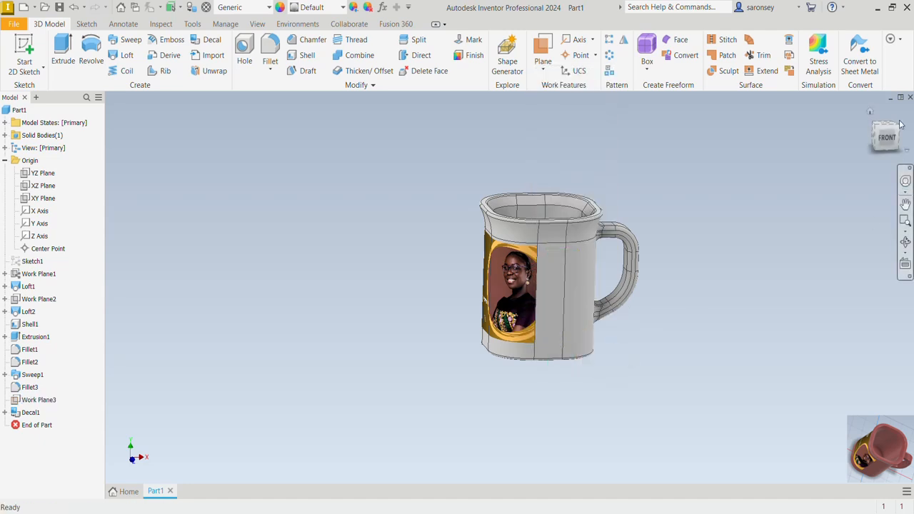
left_click(868, 117)
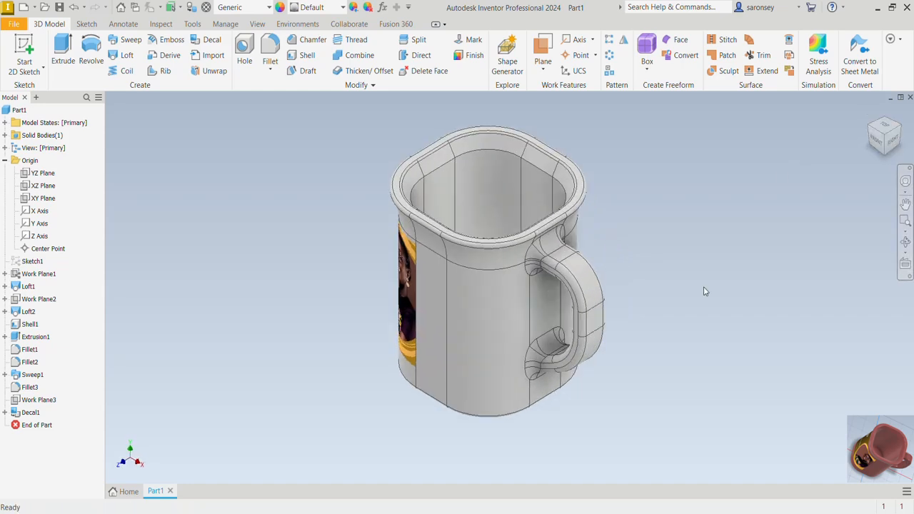
- Apply the Chestnut appearance from the Inventor Material Library to the mug
mouse_move(641, 353)
middle_mouse_down("shift")
mouse_move(809, 310)
mouse_move(806, 283)
mouse_move(808, 319)
mouse_move(793, 336)
mouse_move(681, 302)
middle_mouse_up("shift")
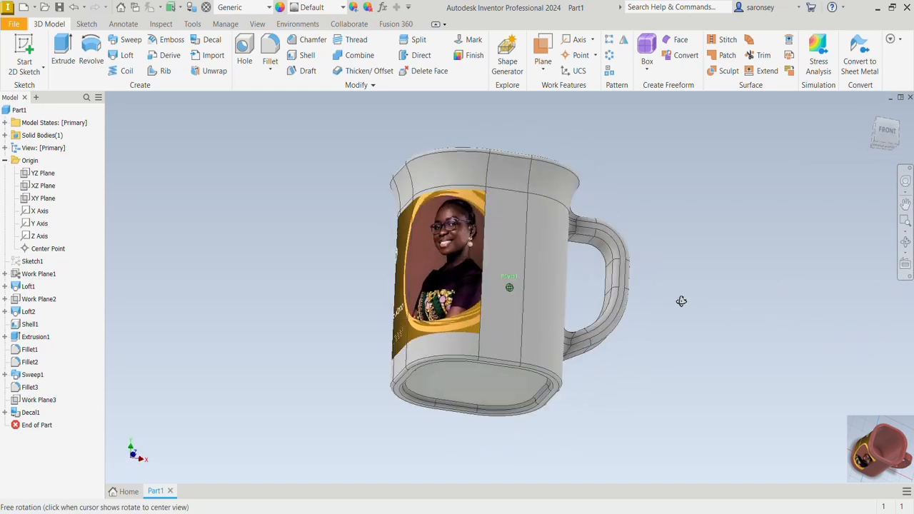
left_click(343, 9)
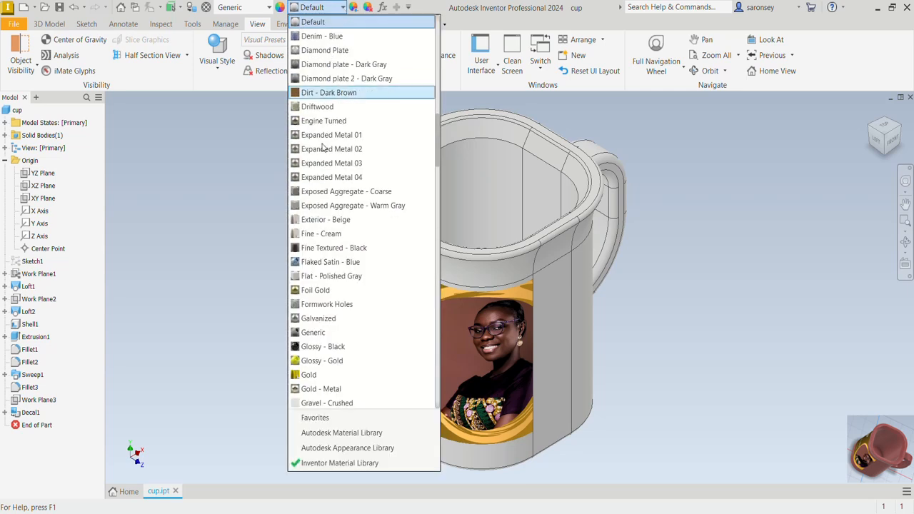
scroll(320, 177, "up", 9)
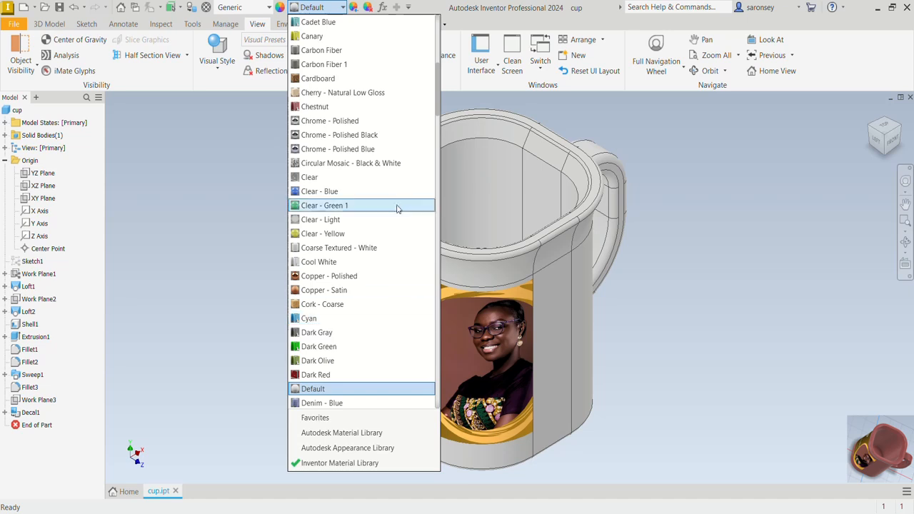
left_click(343, 106)
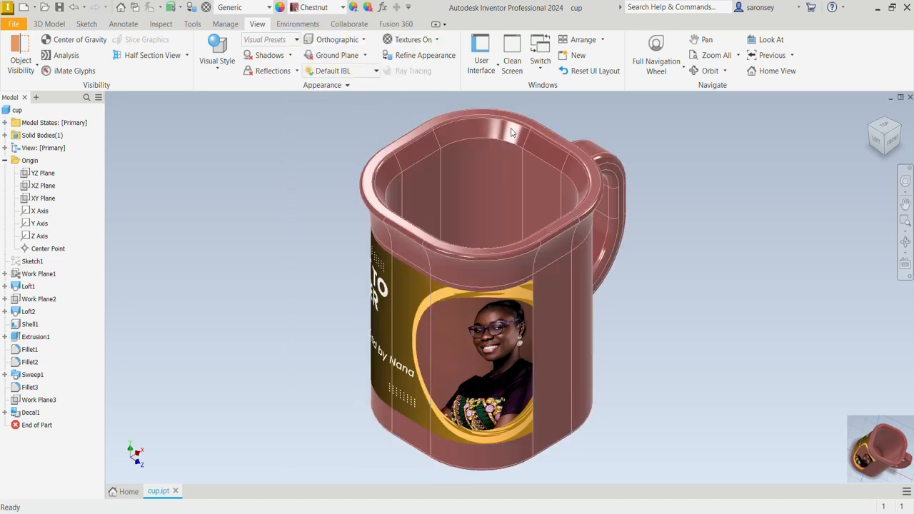
- Set the visual style of the model to Realistic
left_click(217, 61)
left_click(258, 26)
left_click(216, 63)
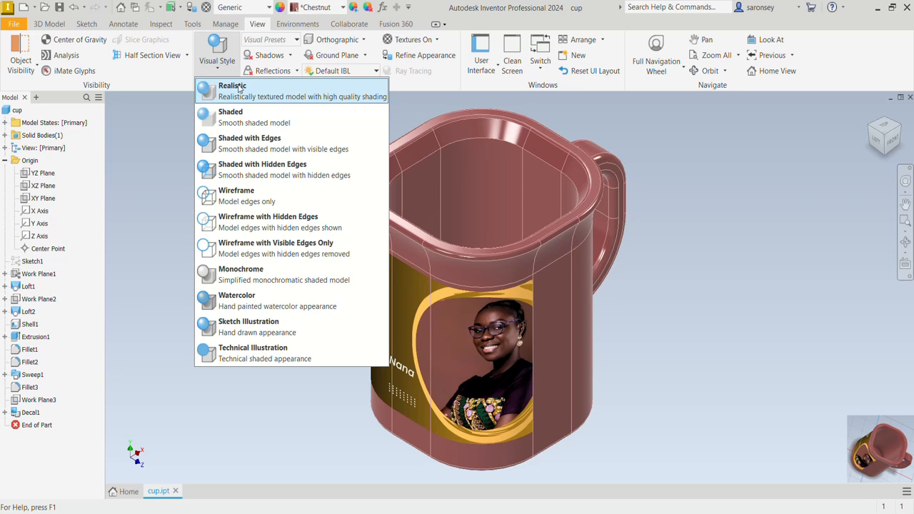
left_click(240, 87)
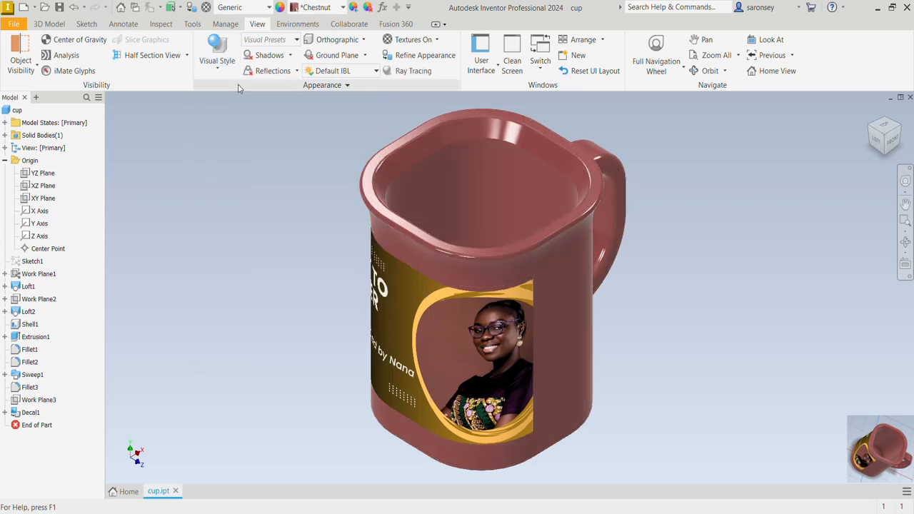
- Turn on all shadows and reflections for the mug display
left_click(291, 55)
left_click(284, 73)
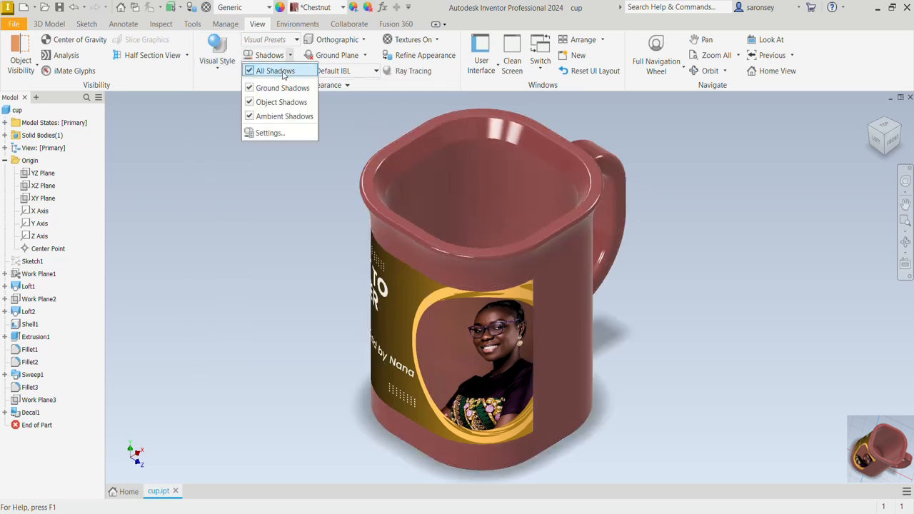
left_click(211, 138)
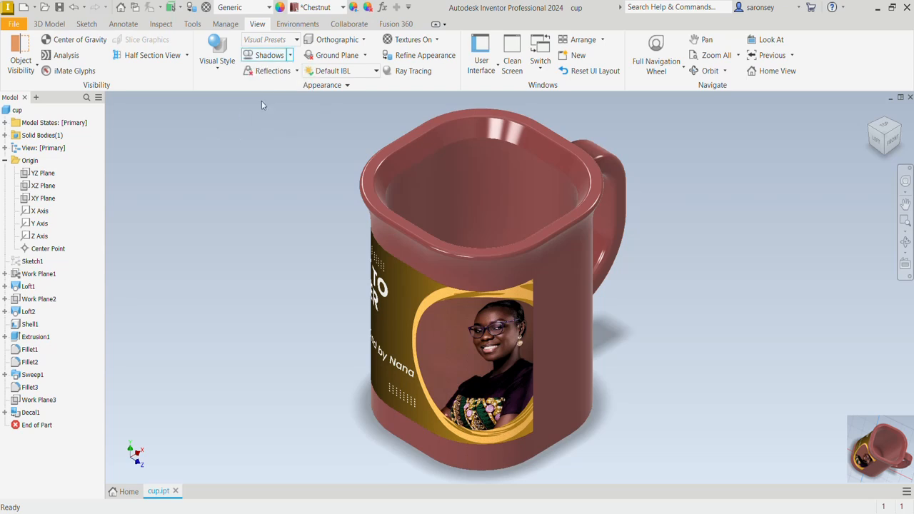
left_click(296, 71)
left_click(288, 87)
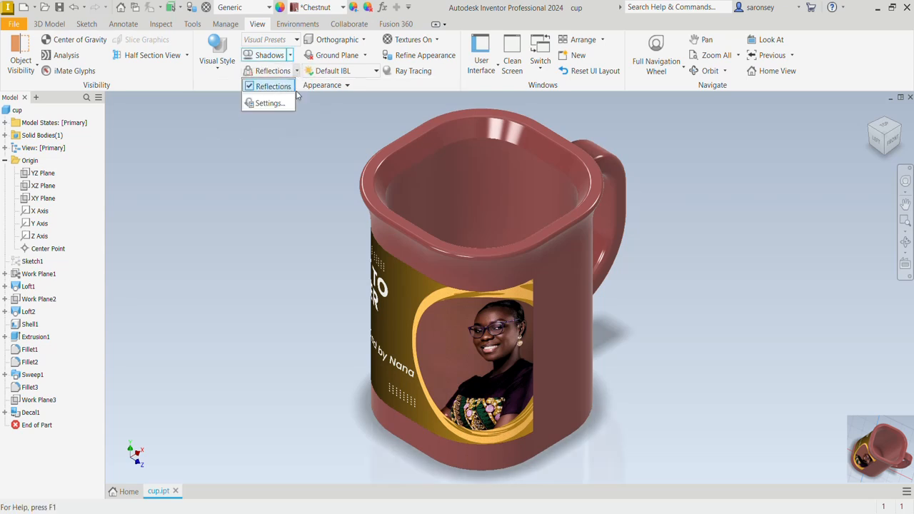